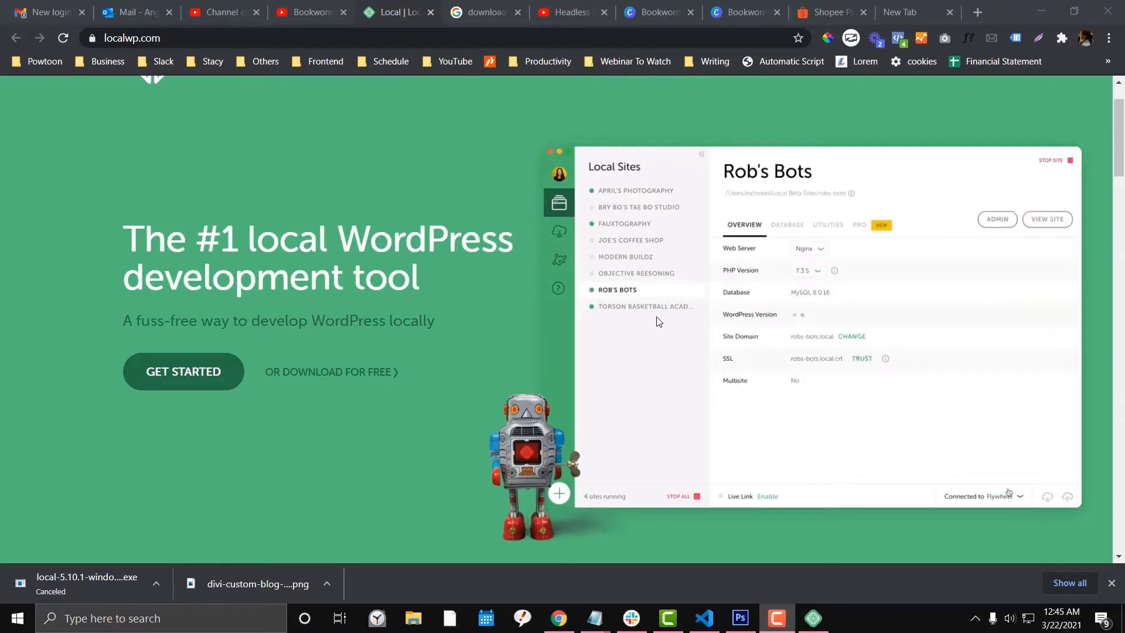
# Start Local's free download on localwp.com and choose Windows as the platform.
pyautogui.click(297, 270)
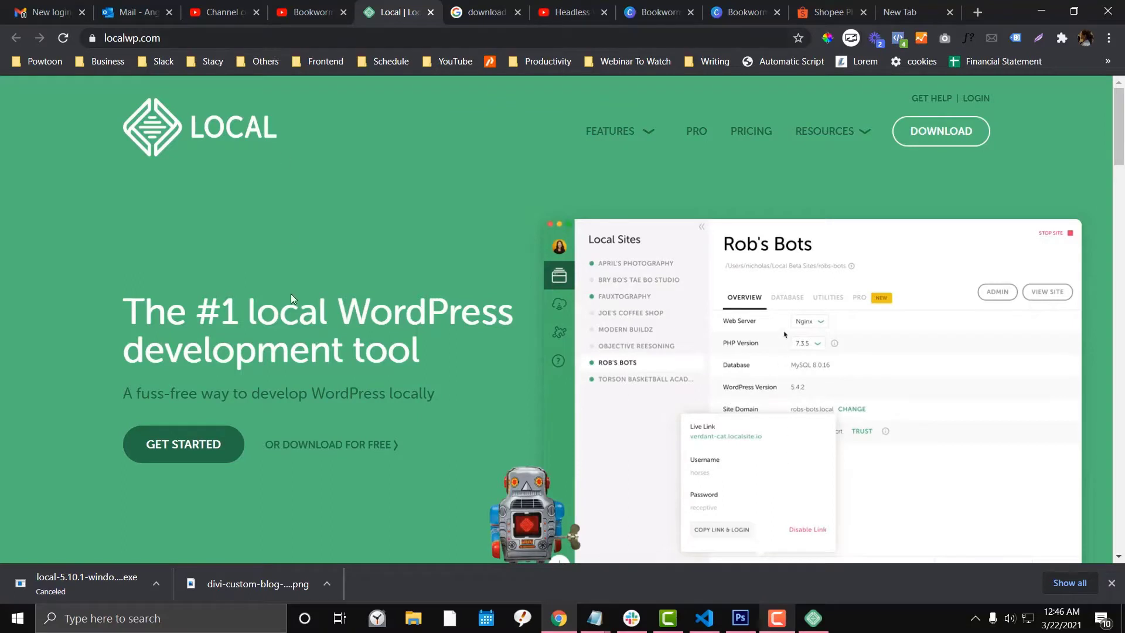
pyautogui.scroll(-1, 296, 325)
pyautogui.click(302, 373)
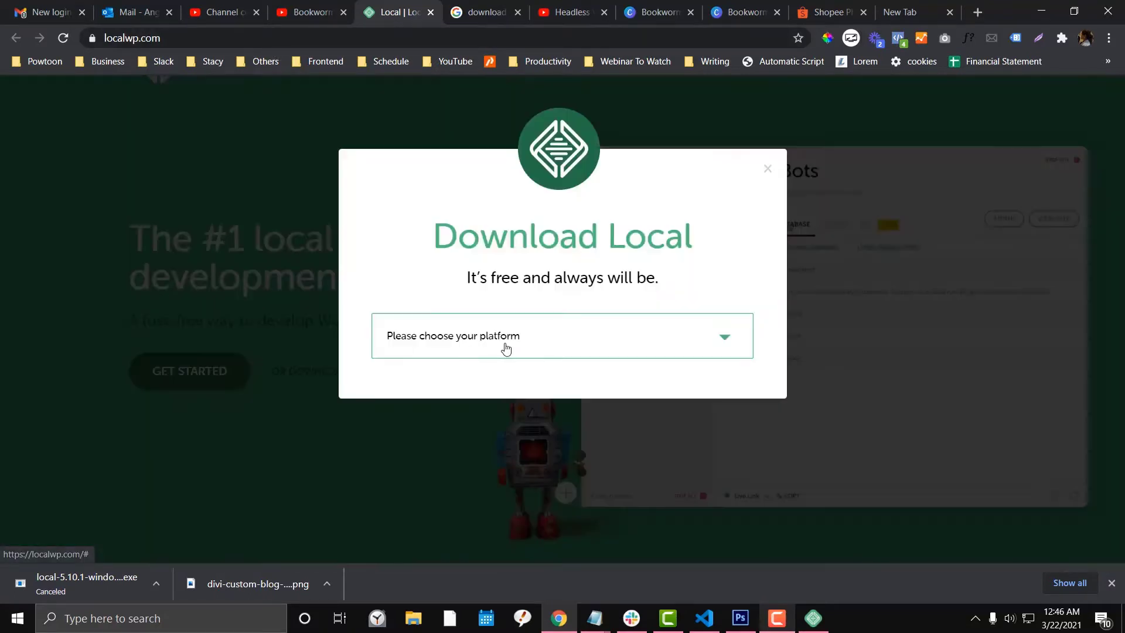
pyautogui.click(515, 336)
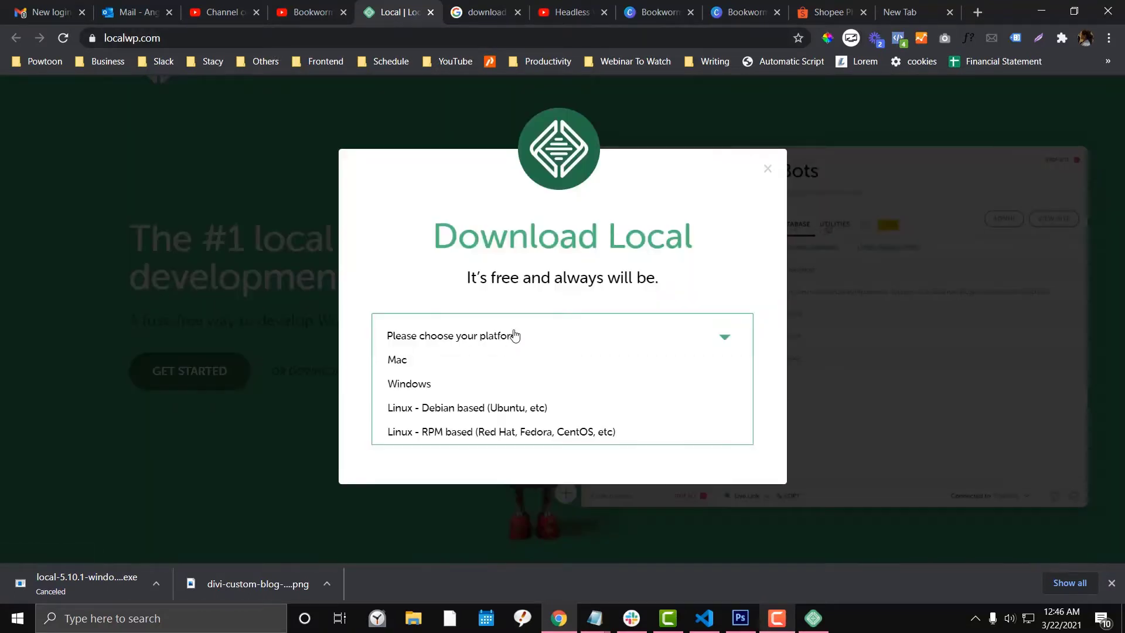
pyautogui.click(491, 382)
pyautogui.scroll(-2, 542, 346)
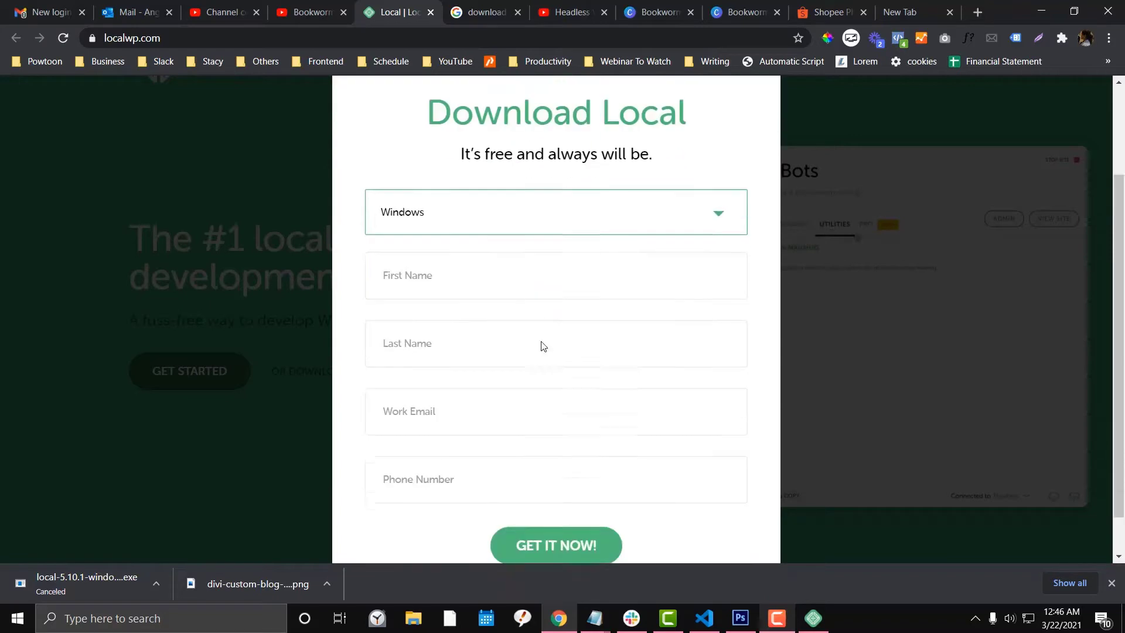
pyautogui.click(479, 203)
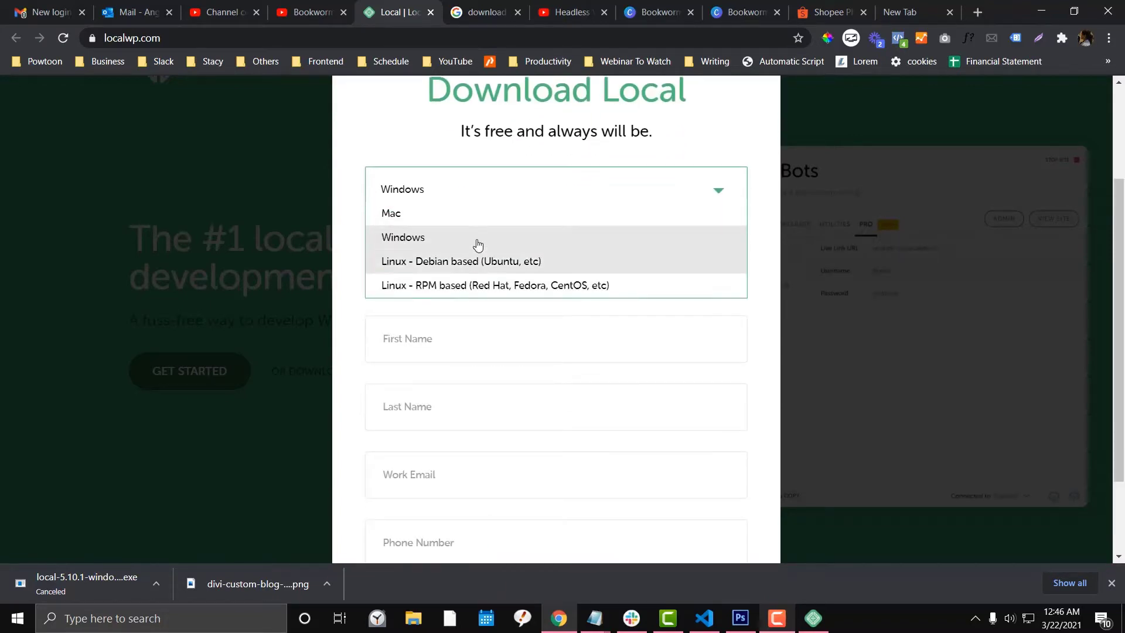
pyautogui.click(477, 244)
# Autofill the name, e-mail and phone fields from saved details and submit the form.
pyautogui.click(469, 260)
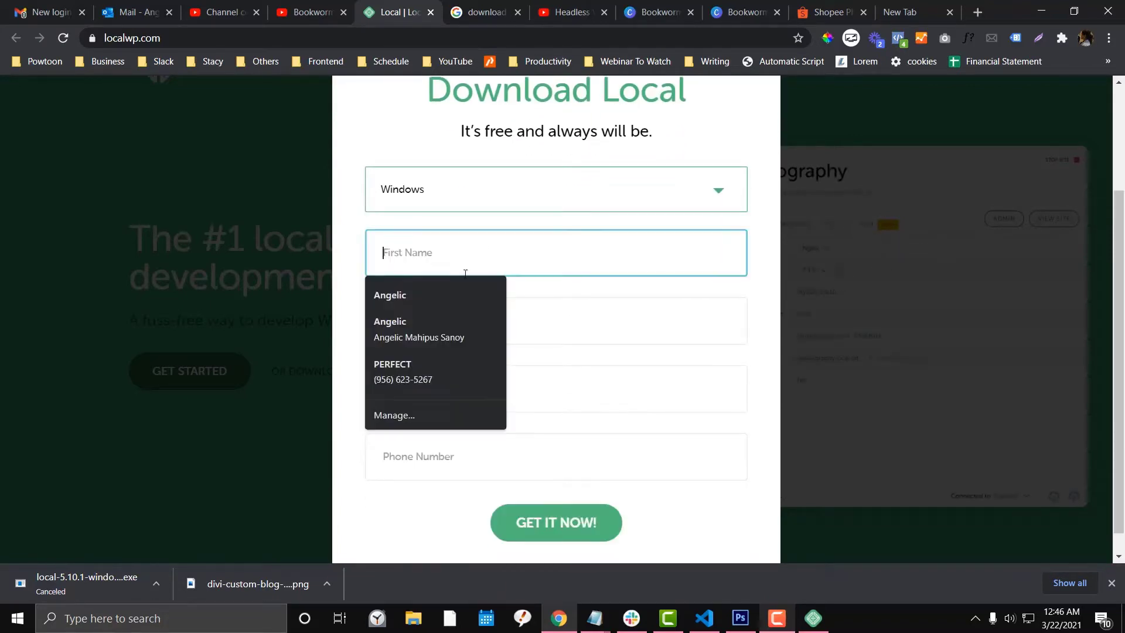
pyautogui.click(455, 310)
pyautogui.click(448, 339)
pyautogui.click(435, 358)
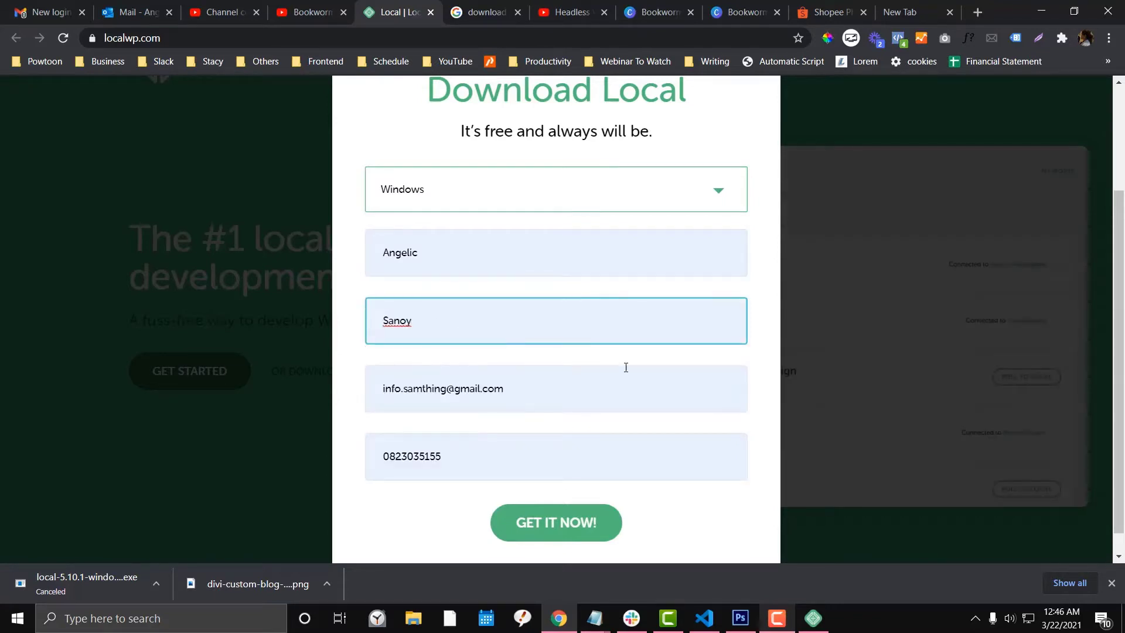
pyautogui.scroll(-1, 627, 367)
pyautogui.scroll(3, 628, 366)
pyautogui.scroll(-3, 627, 341)
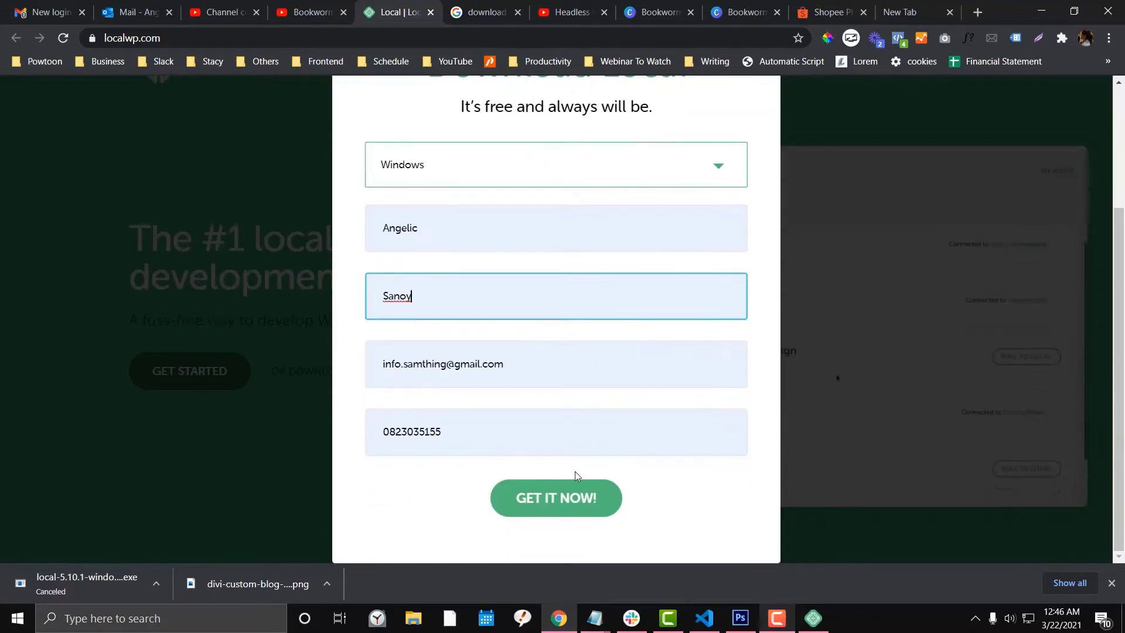
pyautogui.click(574, 487)
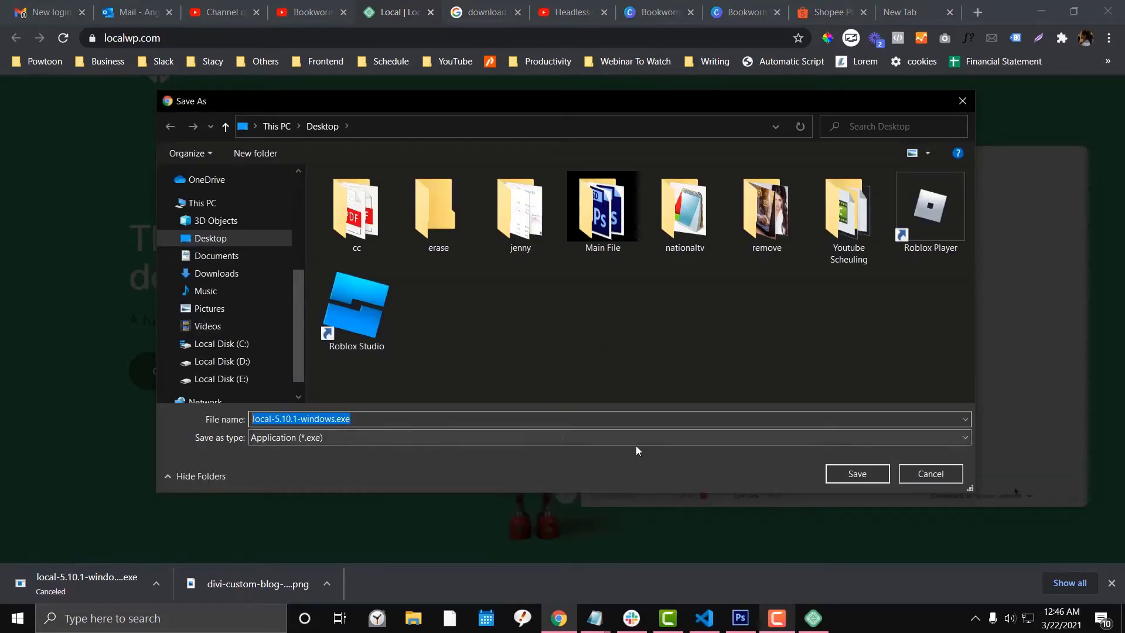
# Save local-5.10.1-windows.exe to the Desktop, then cancel that download in Chrome.
pyautogui.click(867, 473)
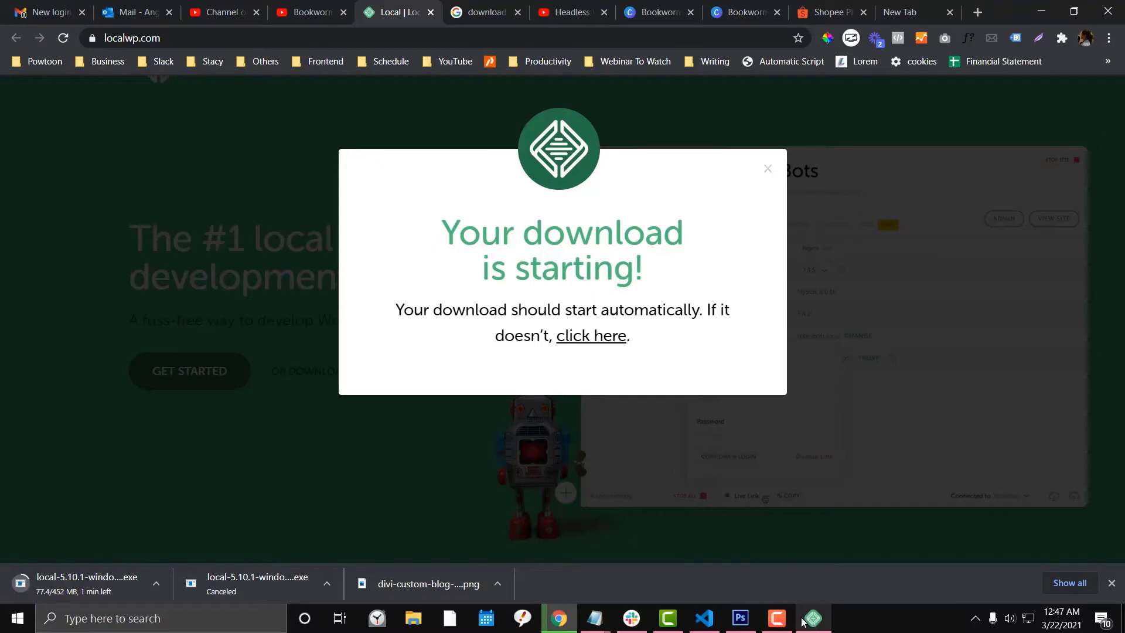
pyautogui.click(155, 582)
pyautogui.click(176, 558)
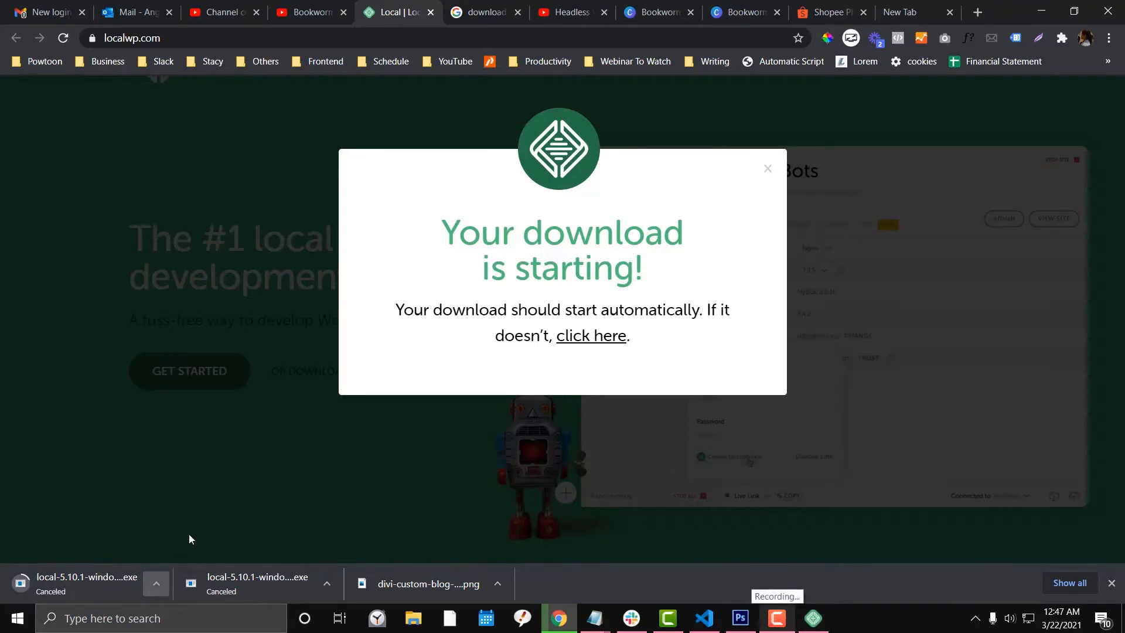
pyautogui.click(194, 610)
# Search Windows for 'local' and launch the Local app.
pyautogui.write('loc')
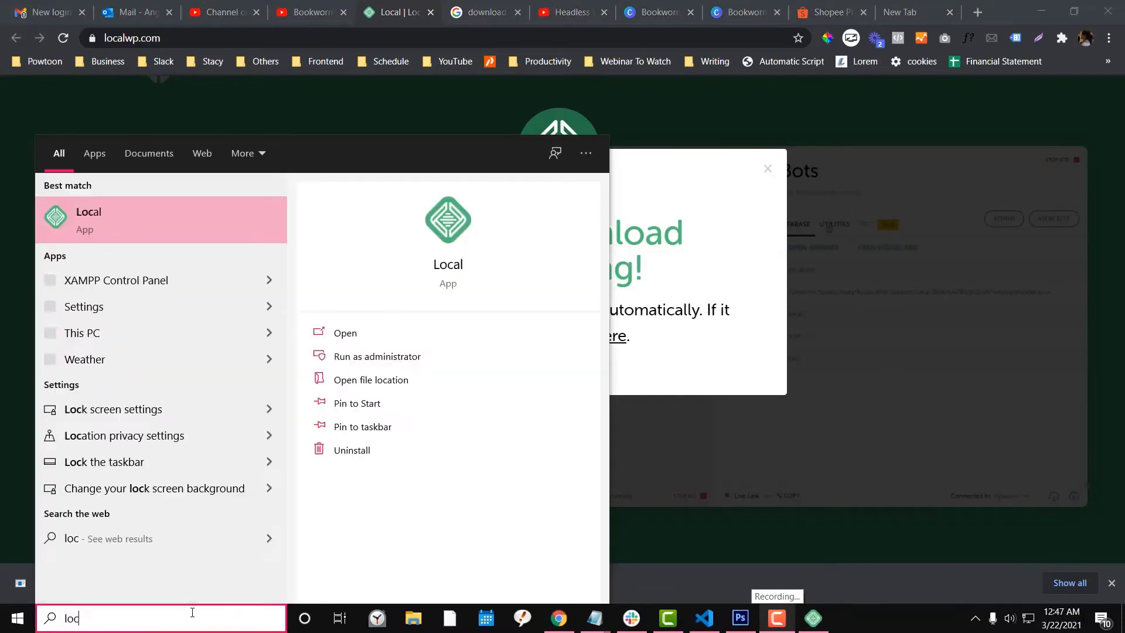
pyautogui.write('al')
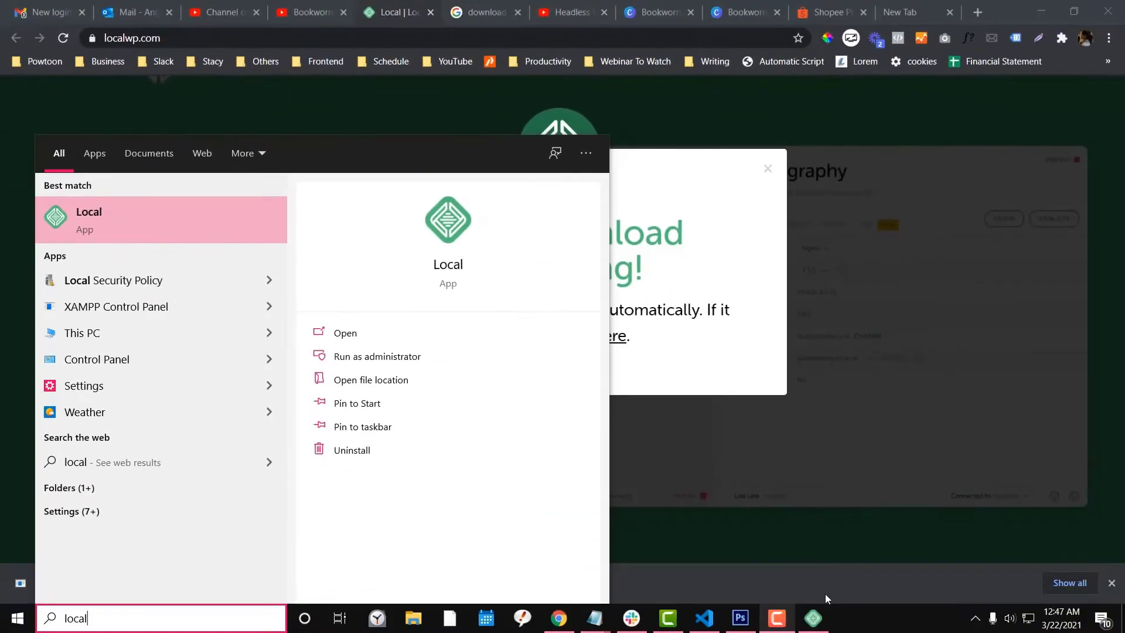
pyautogui.click(136, 498)
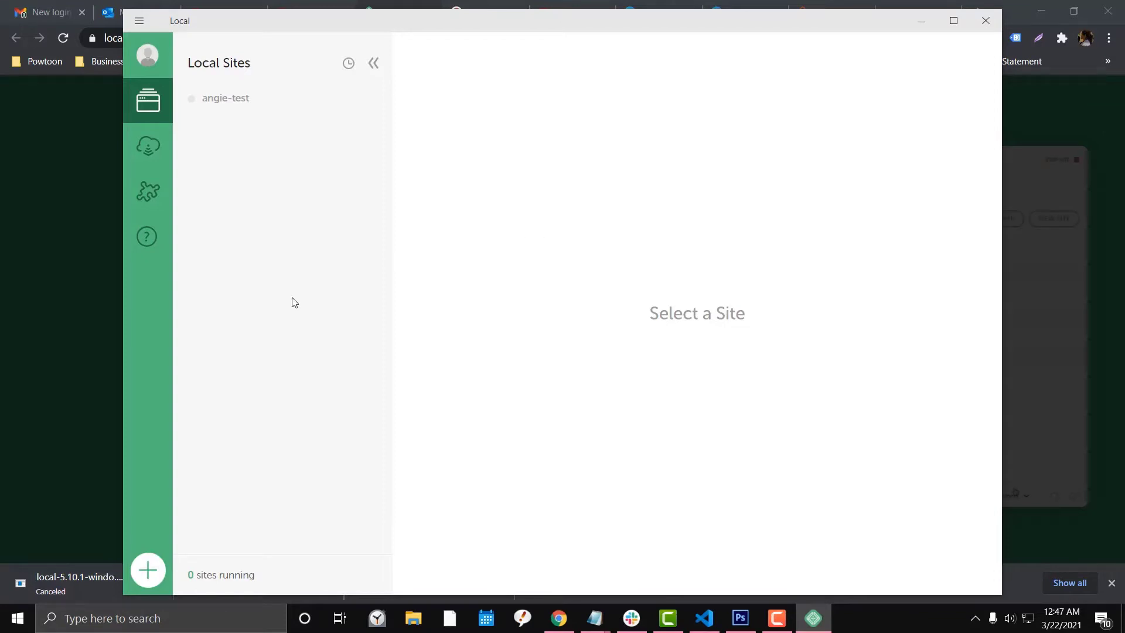
# Add a new local site named wordpresslocate and continue to the environment choice.
pyautogui.click(149, 572)
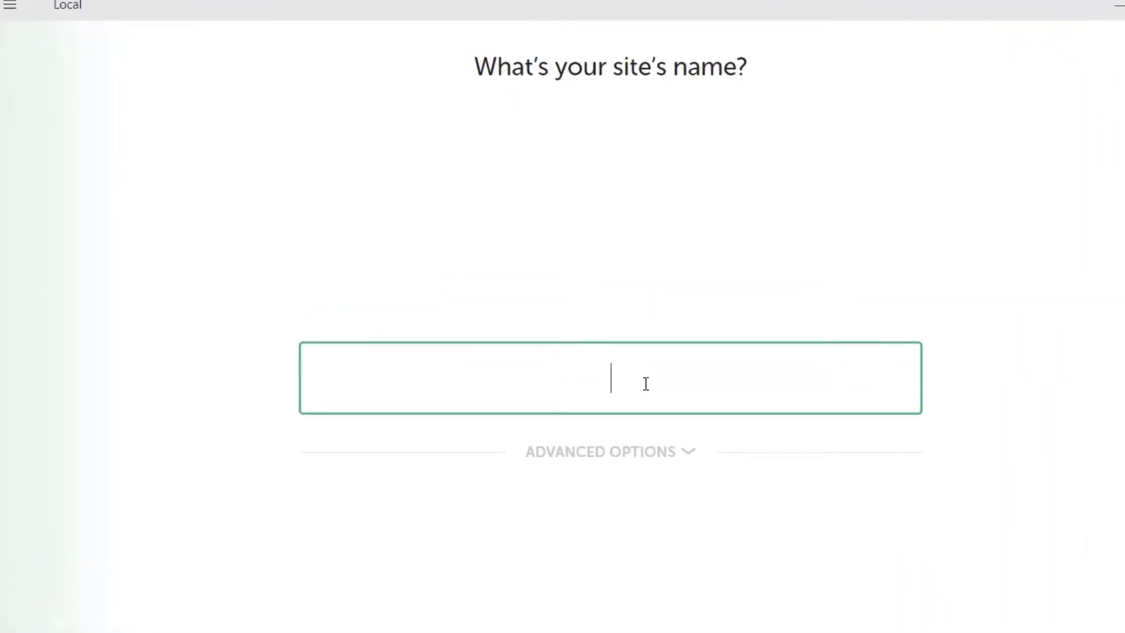
pyautogui.write('wordpressl')
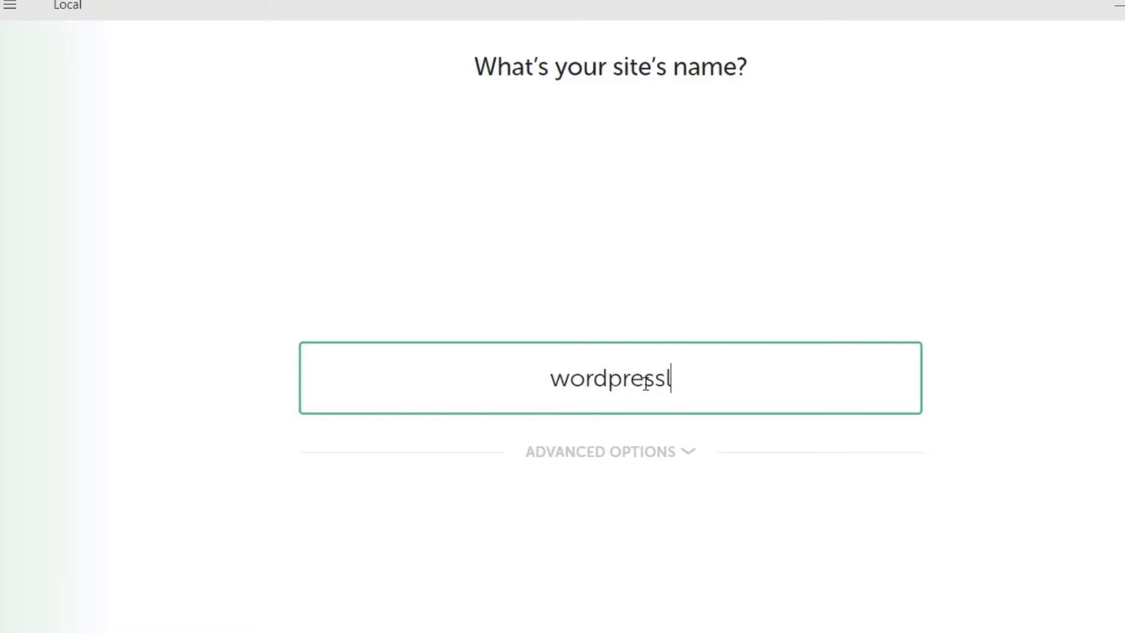
pyautogui.write('ocate')
pyautogui.press('Return')
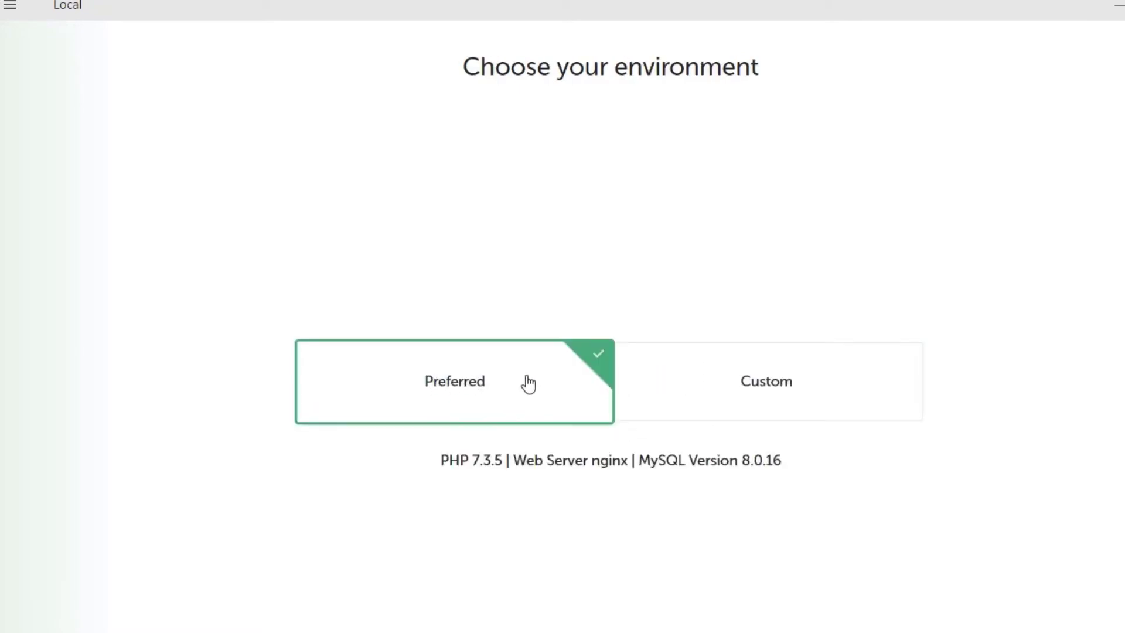
# Review Custom PHP, web server and database options, then continue with the Preferred environment.
pyautogui.click(732, 378)
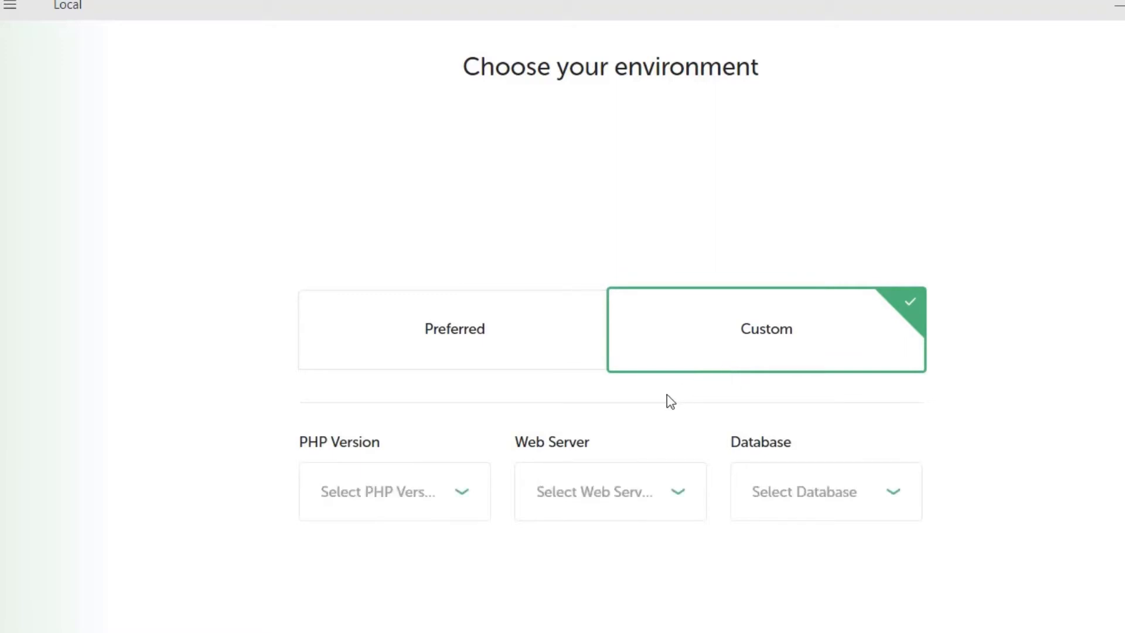
pyautogui.click(432, 513)
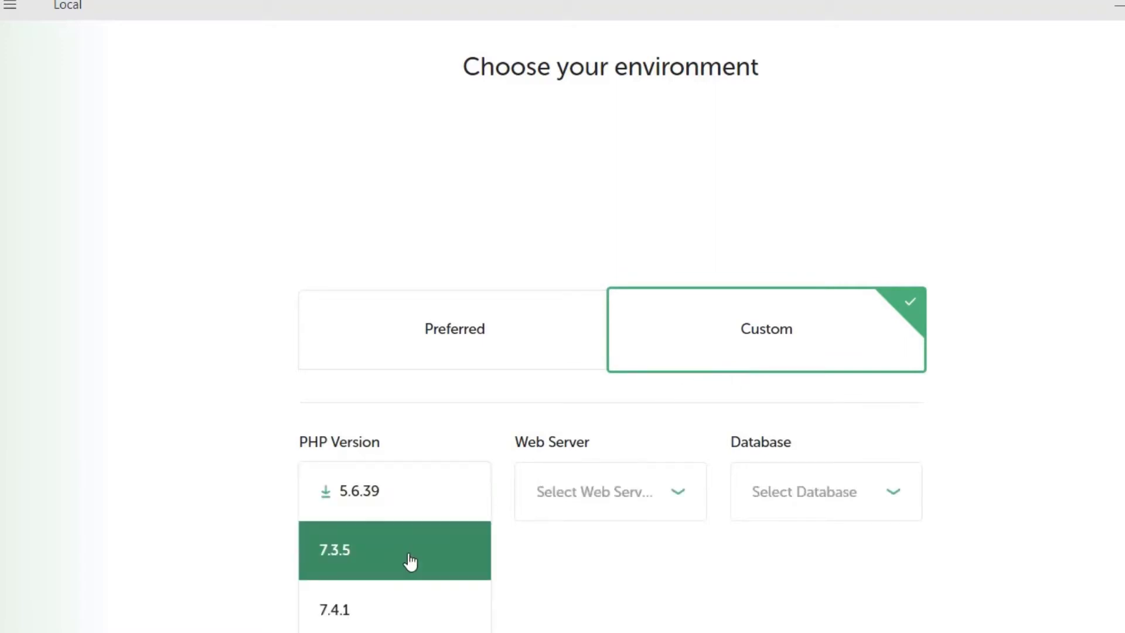
pyautogui.click(637, 495)
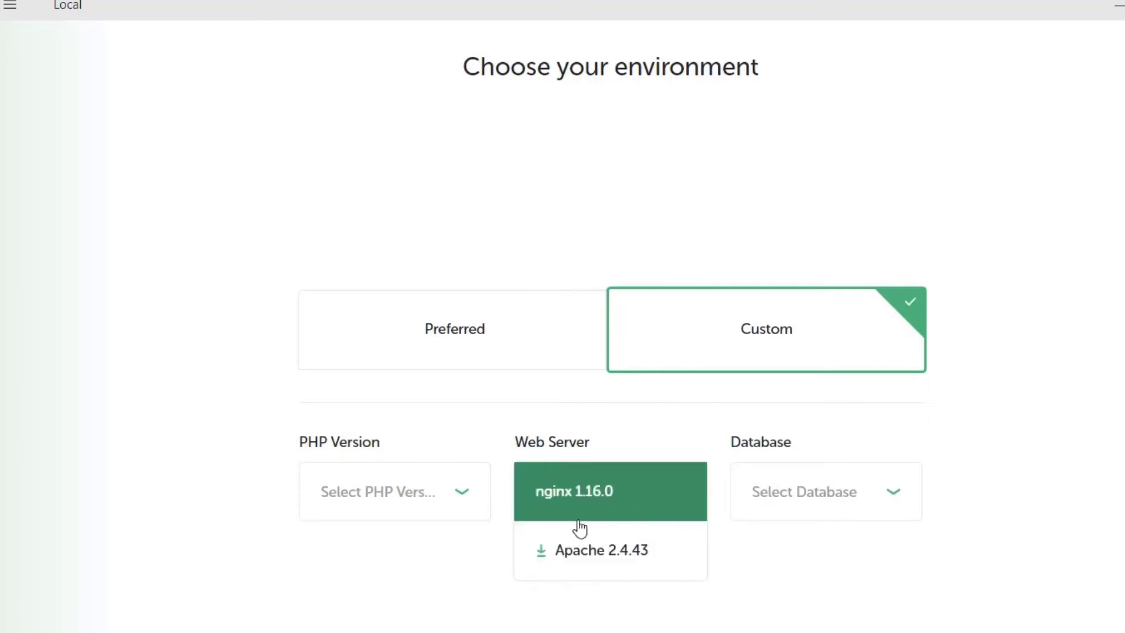
pyautogui.click(812, 498)
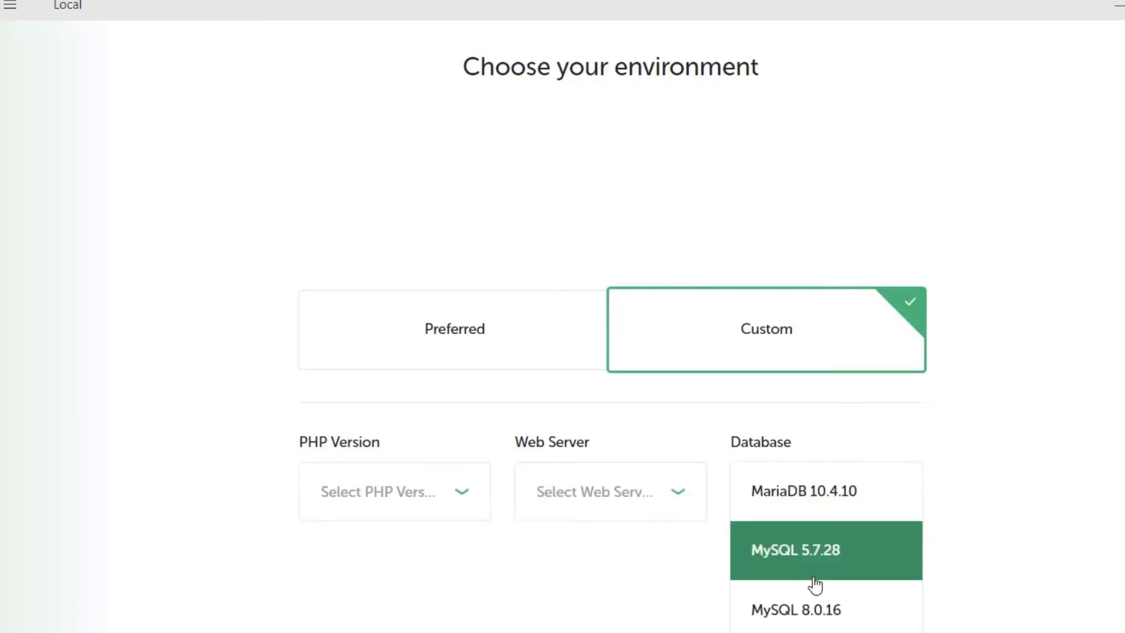
pyautogui.click(450, 339)
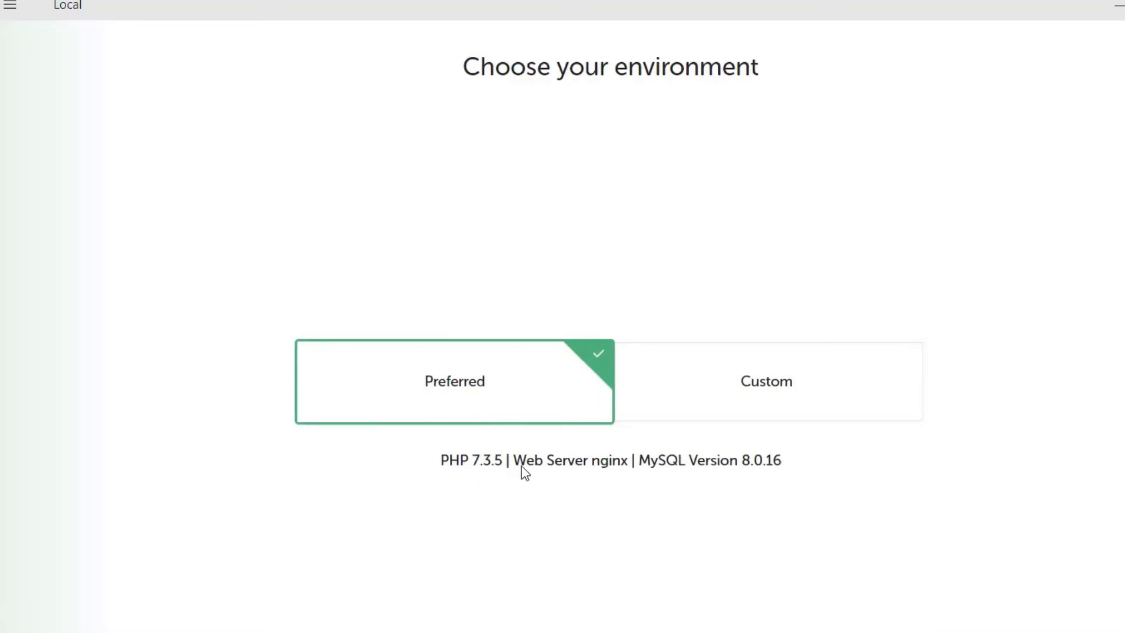
pyautogui.click(879, 620)
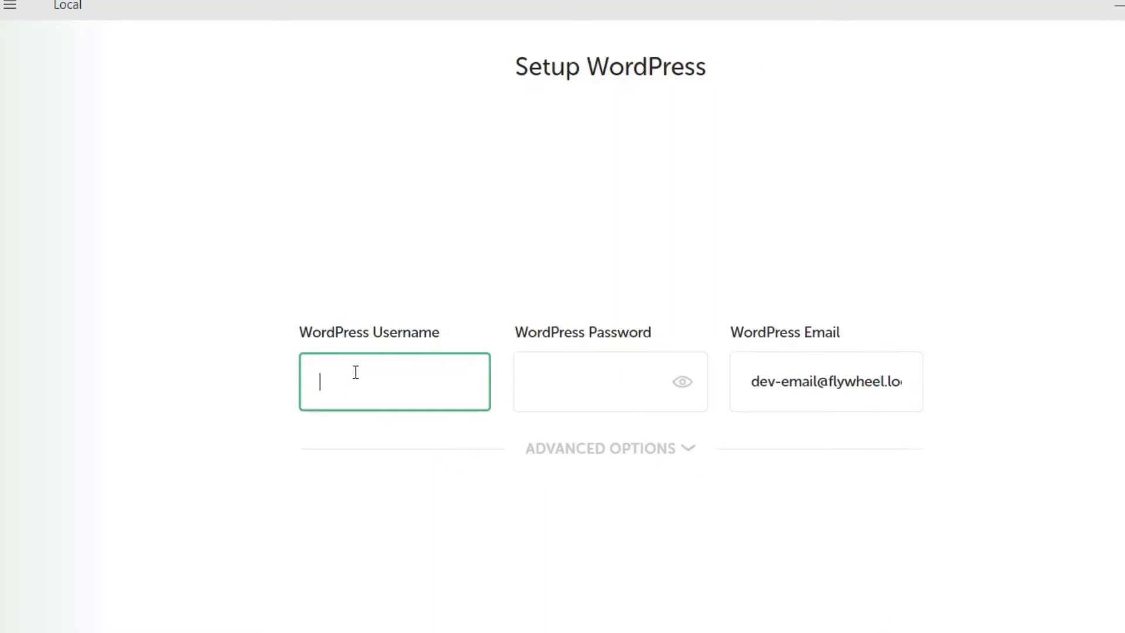
# Enter 'admin' as the WordPress username and password, leaving multisite at No.
pyautogui.write('admin')
pyautogui.press('Tab')
pyautogui.write('admin')
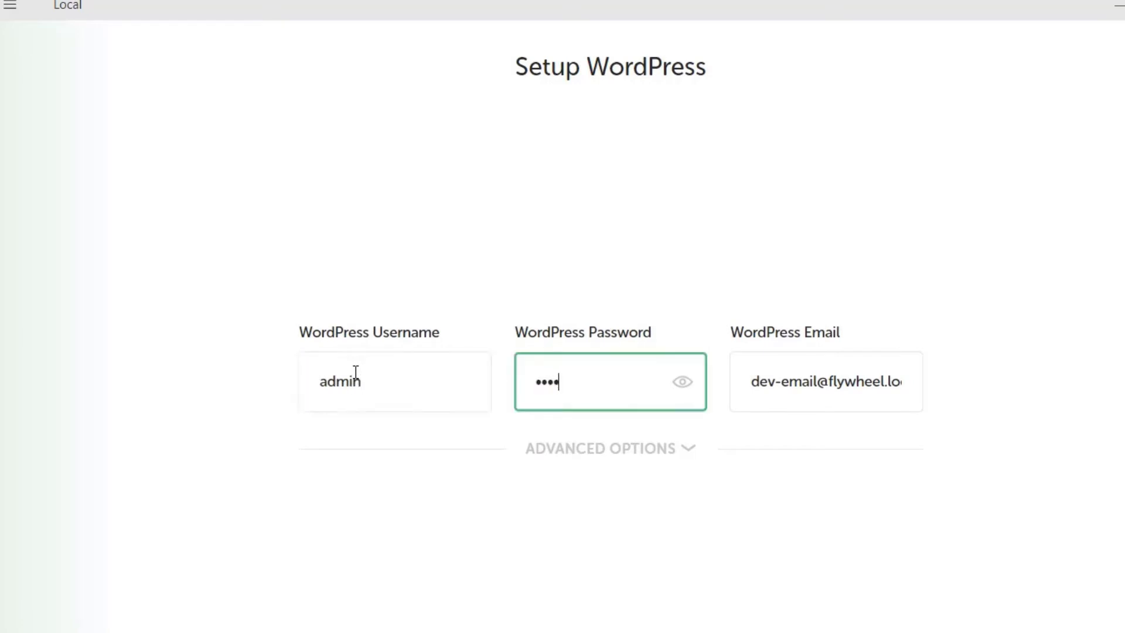
pyautogui.click(620, 450)
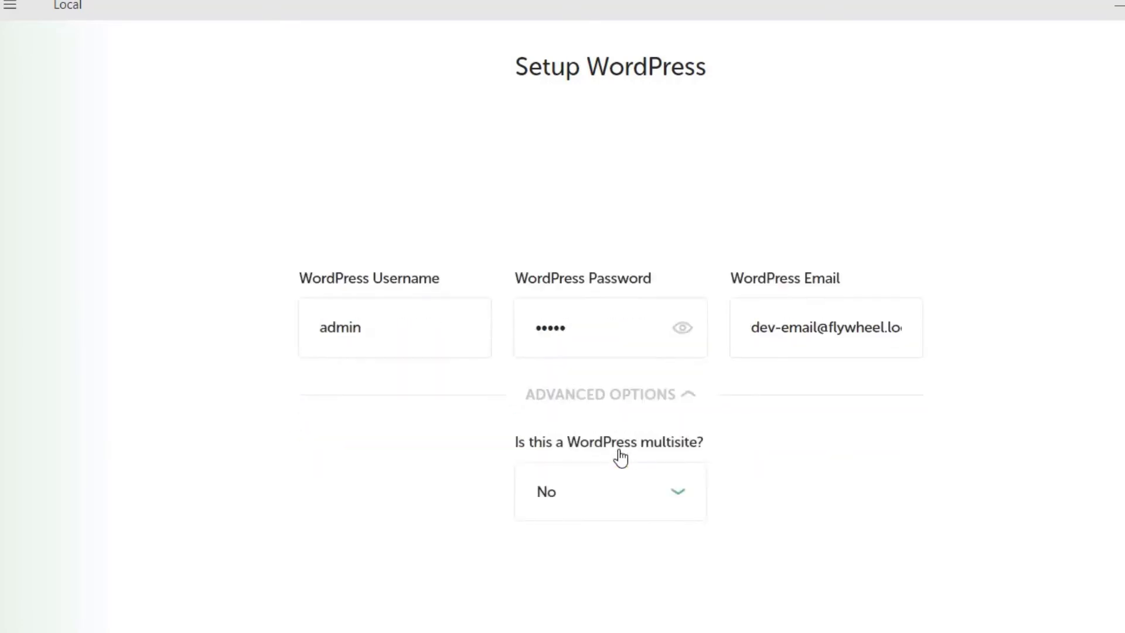
pyautogui.click(622, 508)
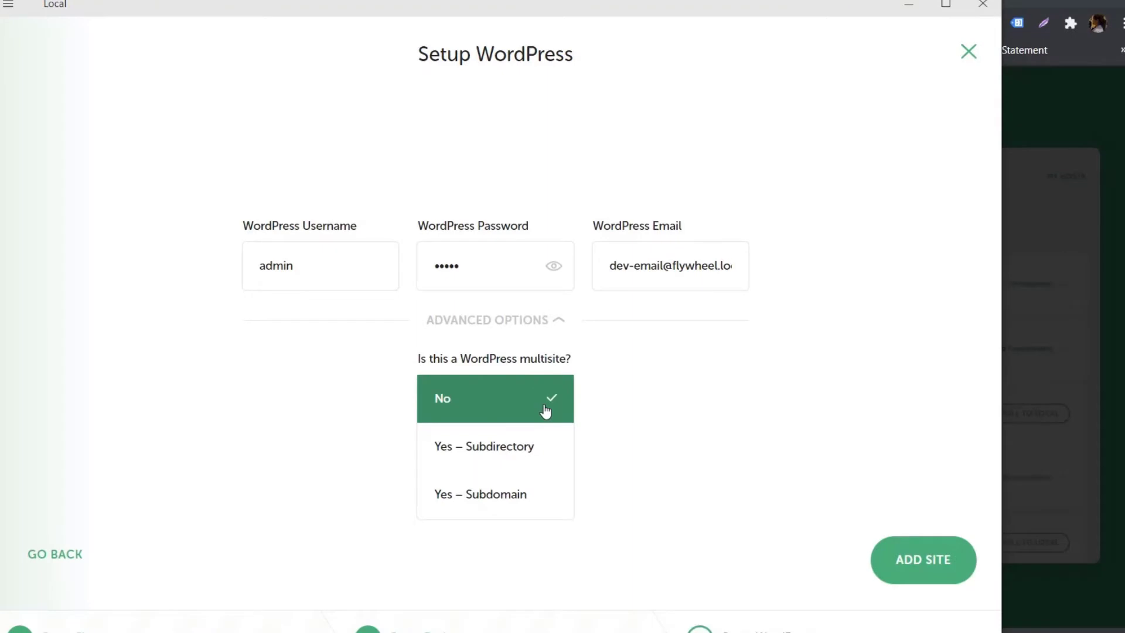
pyautogui.click(666, 409)
# Replace the default admin e-mail with the user's own address and add the site.
pyautogui.moveTo(649, 265); pyautogui.dragTo(782, 276)
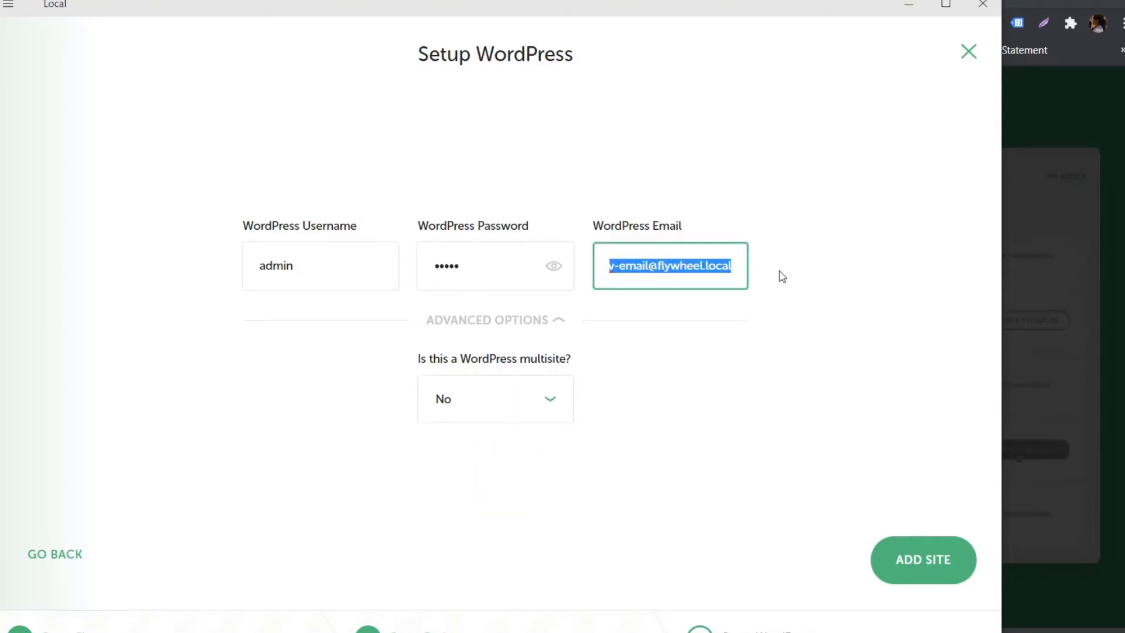
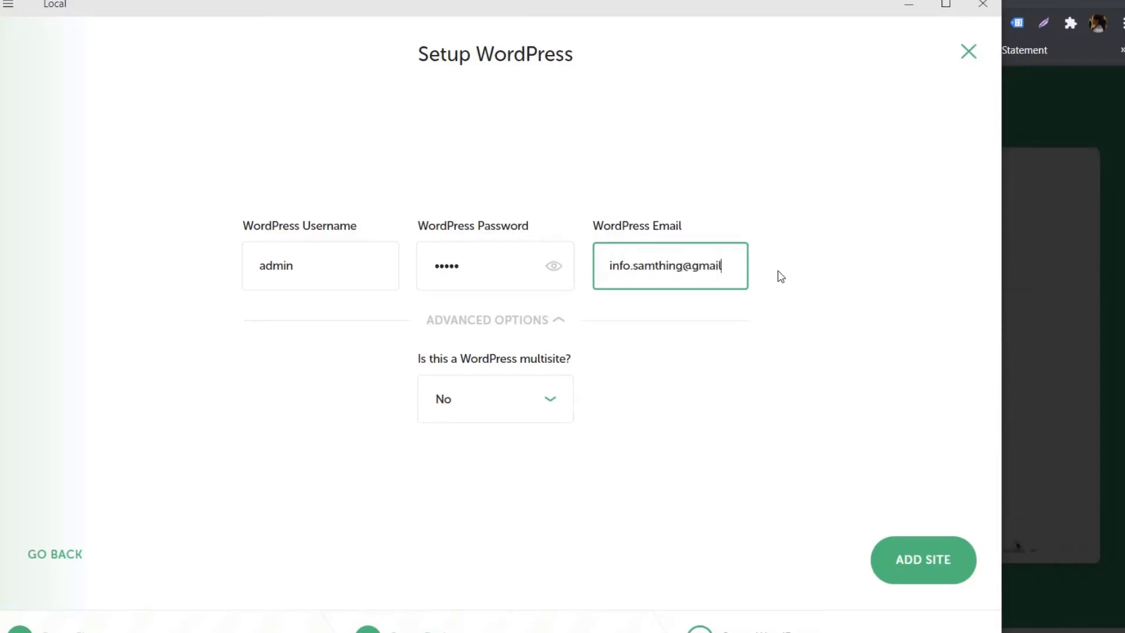
pyautogui.click(817, 463)
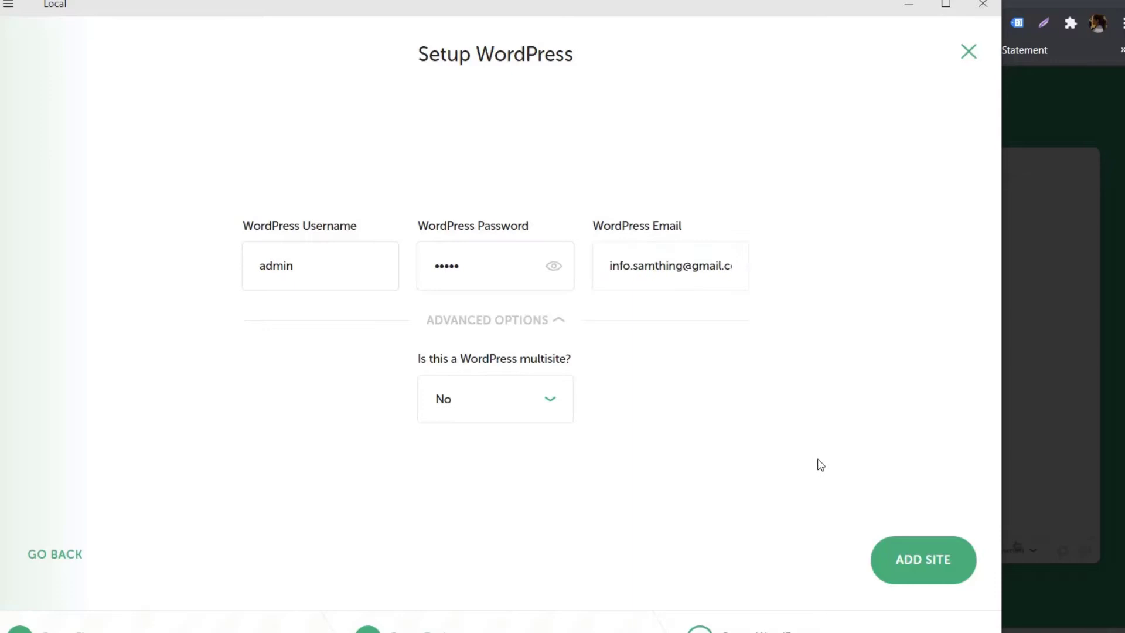
pyautogui.click(921, 576)
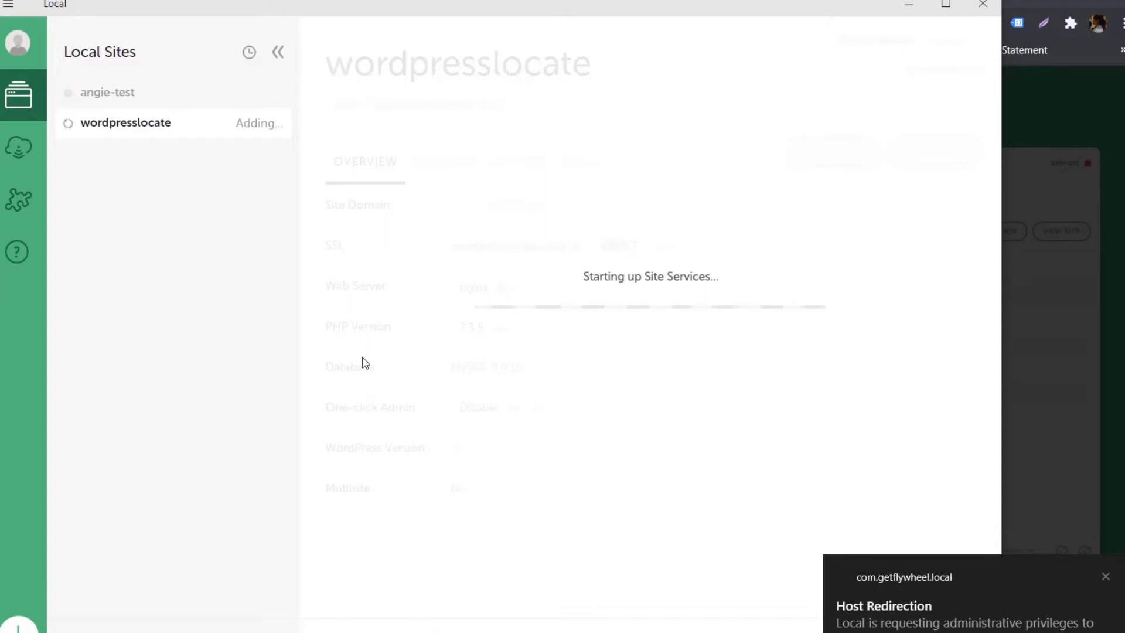
# Dismiss the Host Redirection prompt, wait for startup, and select the wordpresslocate.local domain.
pyautogui.click(1105, 575)
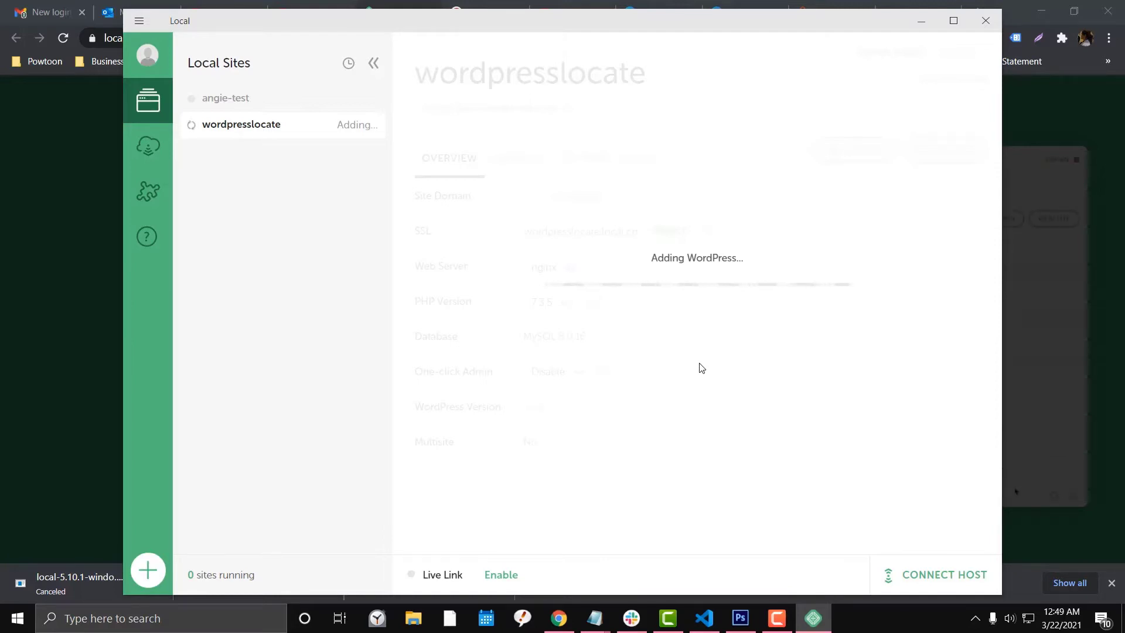
pyautogui.click(777, 618)
pyautogui.click(904, 378)
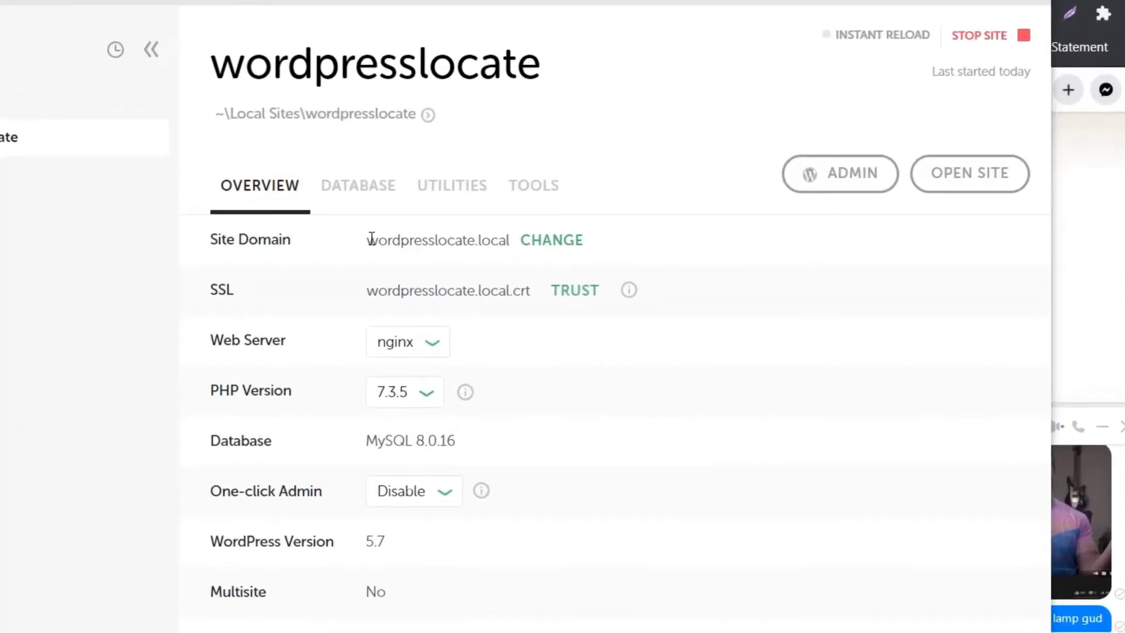
pyautogui.moveTo(368, 240); pyautogui.dragTo(511, 241)
pyautogui.hotkey('ctrl', 'c')
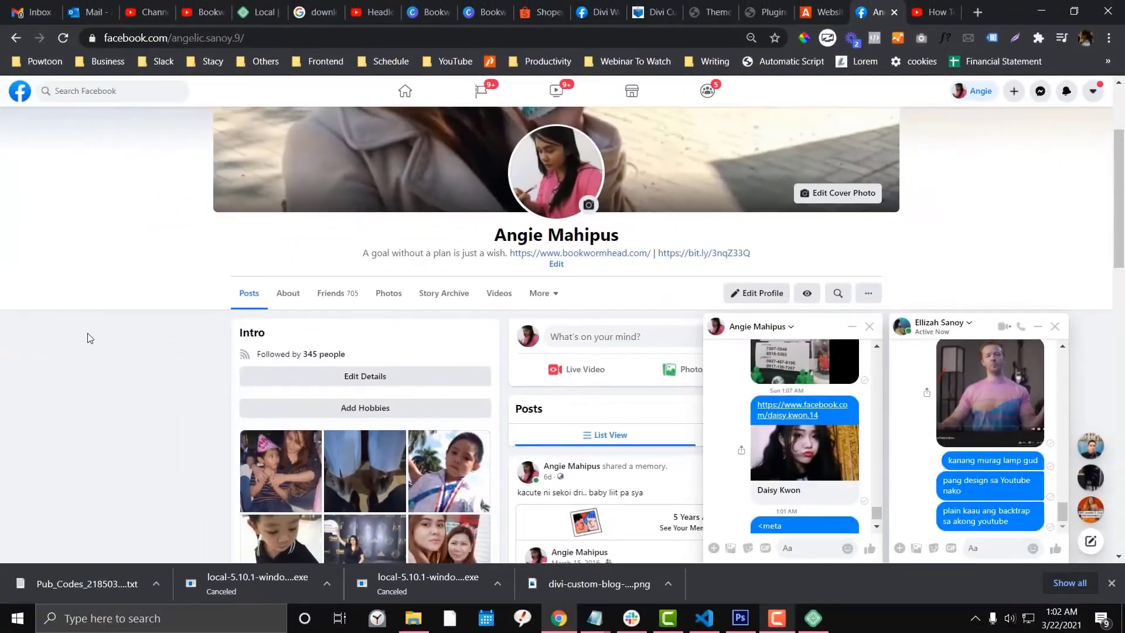
# Try wordpresslocate.local in a new incognito Chrome window, then enable Live Link in Local.
pyautogui.hotkey('ctrl', 'shift', 'n')
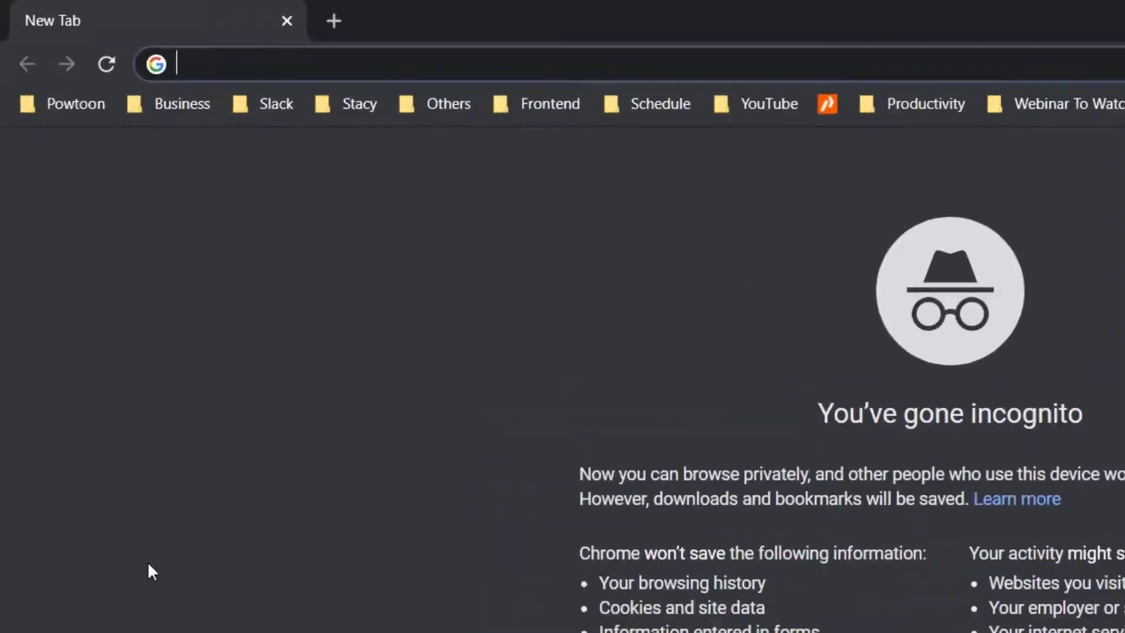
pyautogui.hotkey('ctrl', 'v')
pyautogui.press('Return')
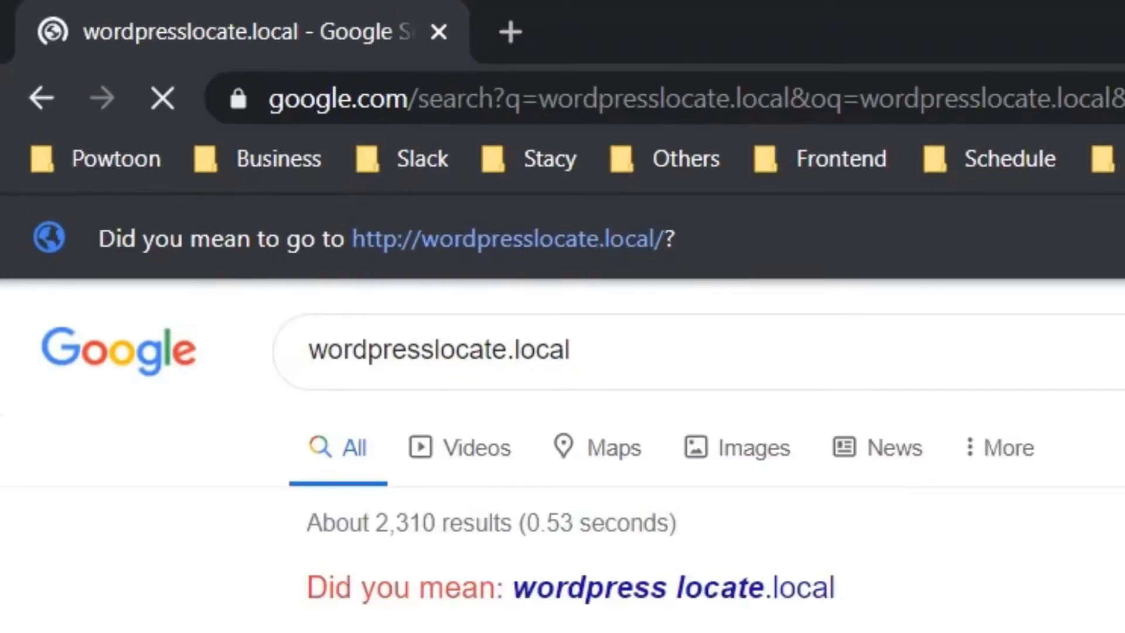
pyautogui.hotkey('alt', 'Tab')
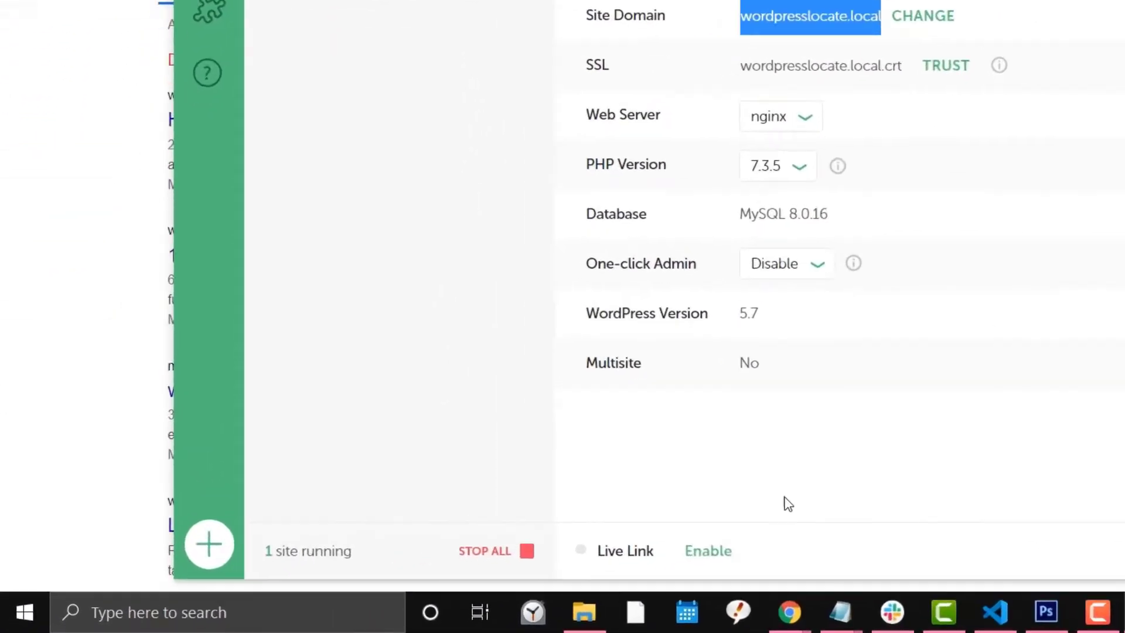
pyautogui.click(816, 531)
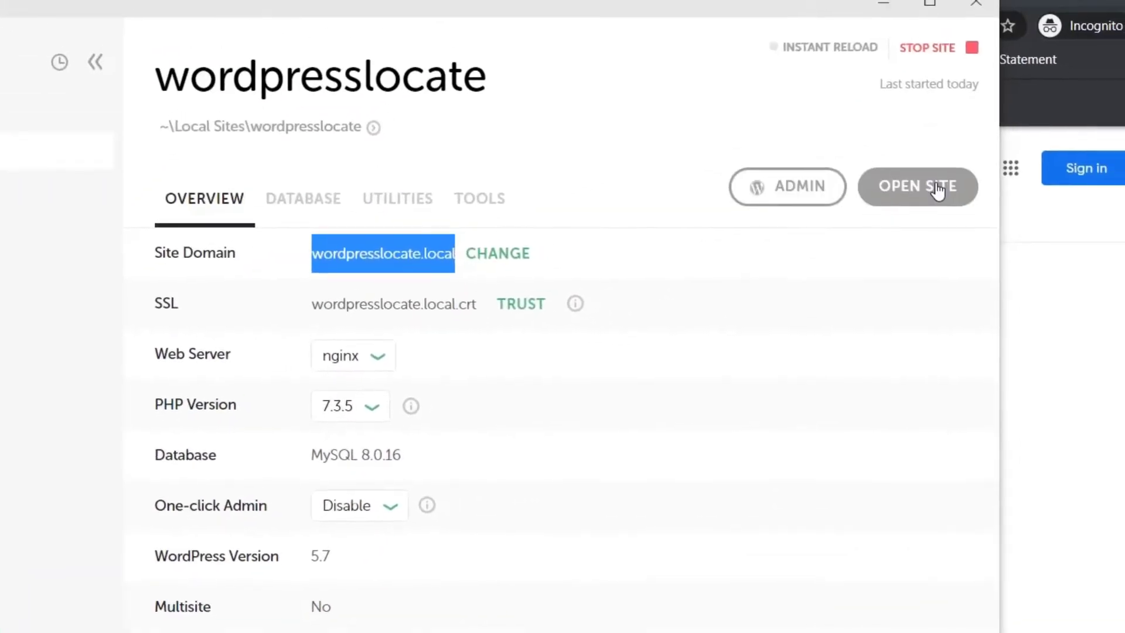
# Open wordpresslocate in Edge and load its copied URL in the incognito Chrome tab.
pyautogui.click(910, 202)
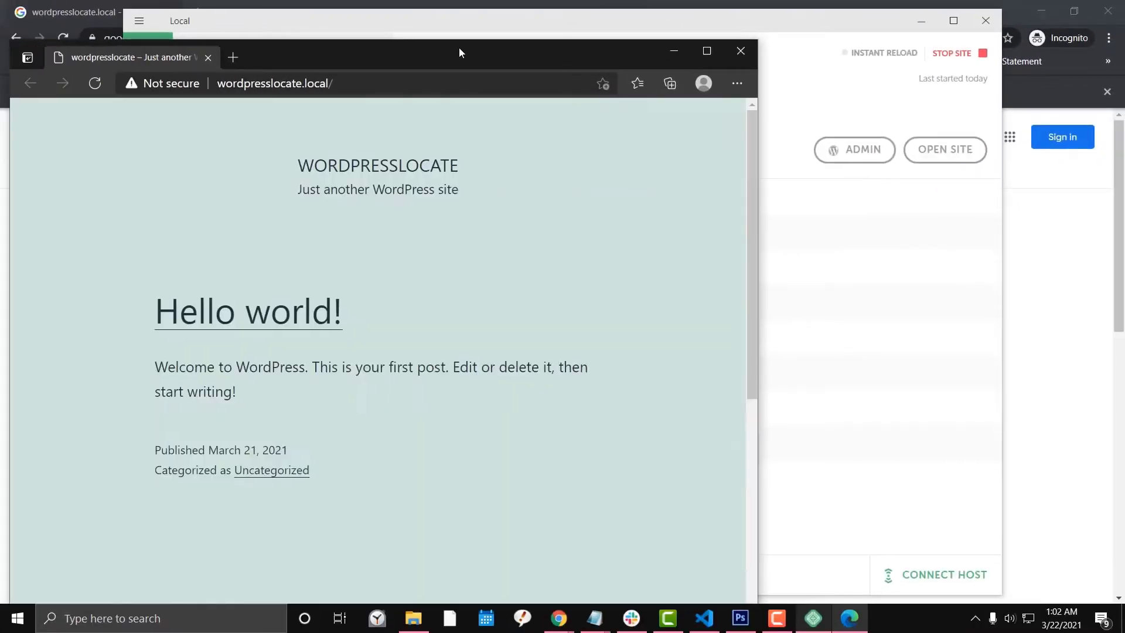
pyautogui.scroll(-8, 502, 296)
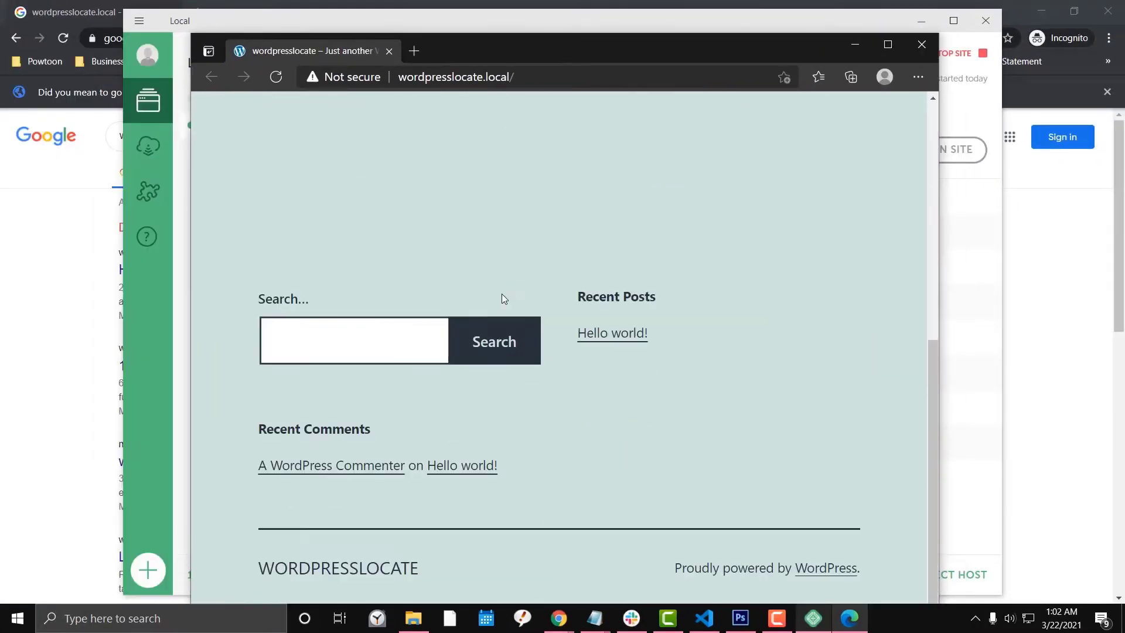
pyautogui.scroll(10, 502, 294)
pyautogui.click(525, 76)
pyautogui.hotkey('ctrl', 'c')
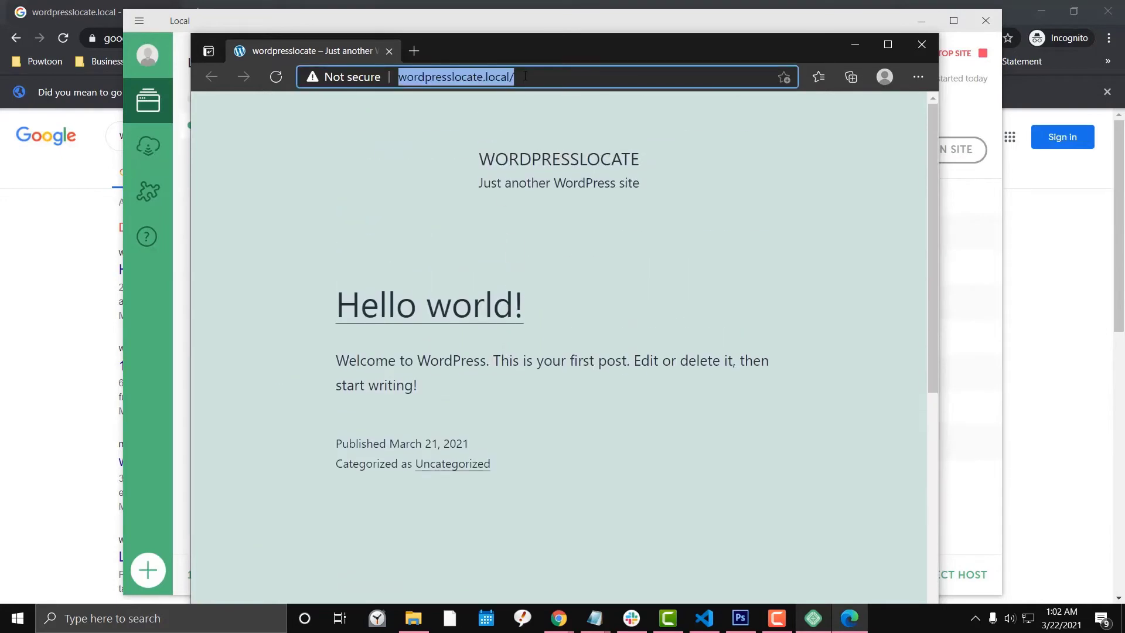
pyautogui.click(73, 201)
pyautogui.click(283, 38)
pyautogui.hotkey('ctrl', 'v')
pyautogui.press('Return')
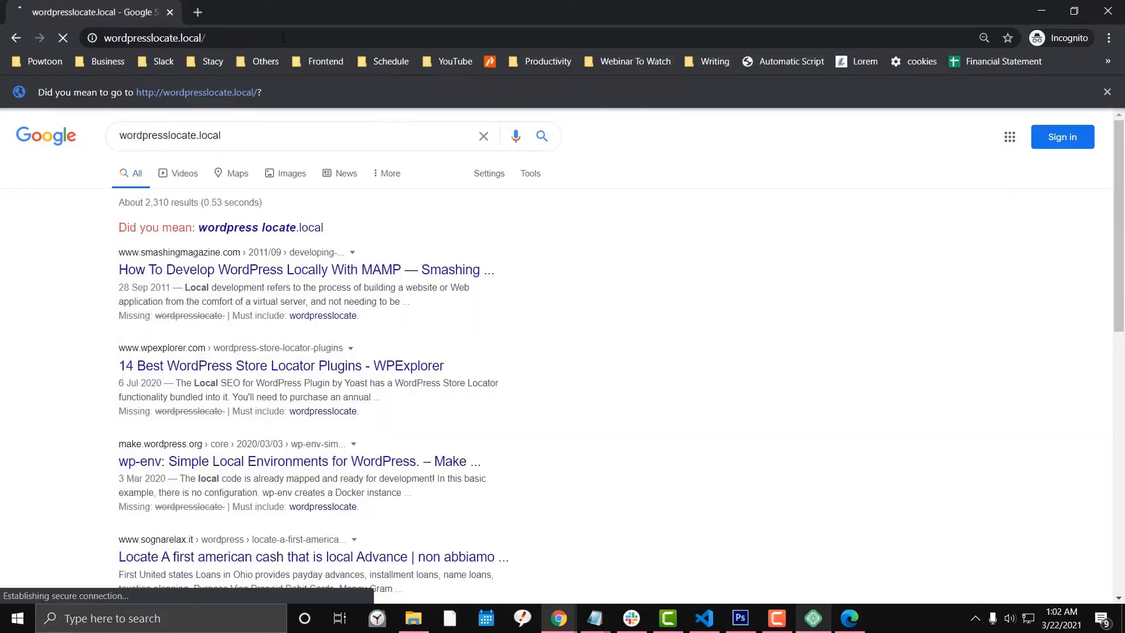
pyautogui.click(813, 618)
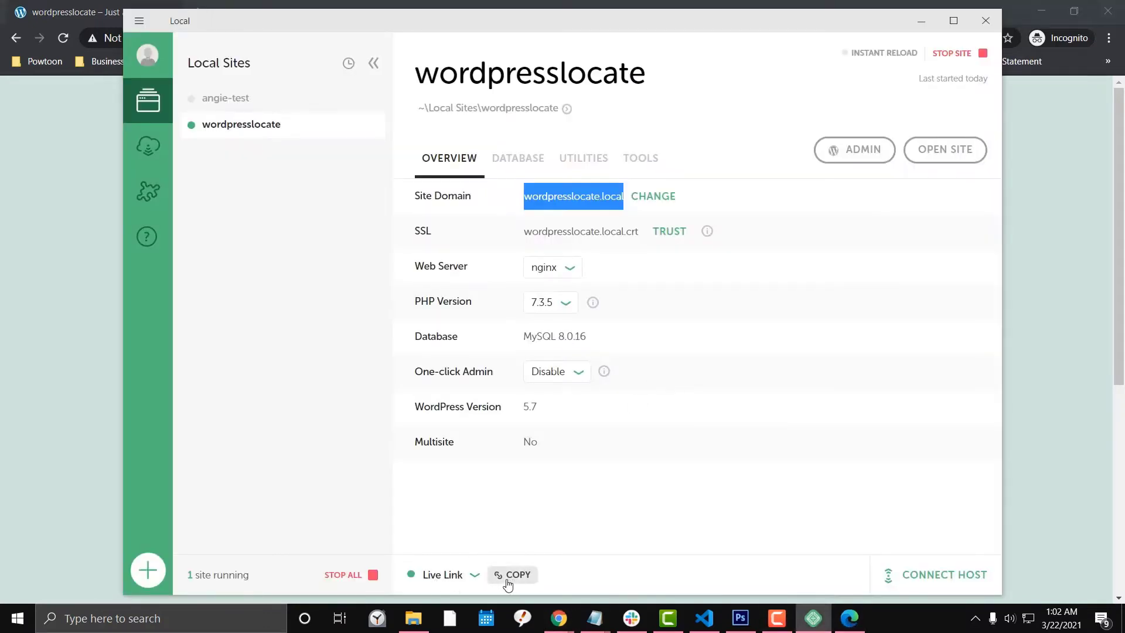
# Maximize Local and open, then close, the site's WordPress admin login.
pyautogui.doubleClick(704, 19)
pyautogui.click(976, 141)
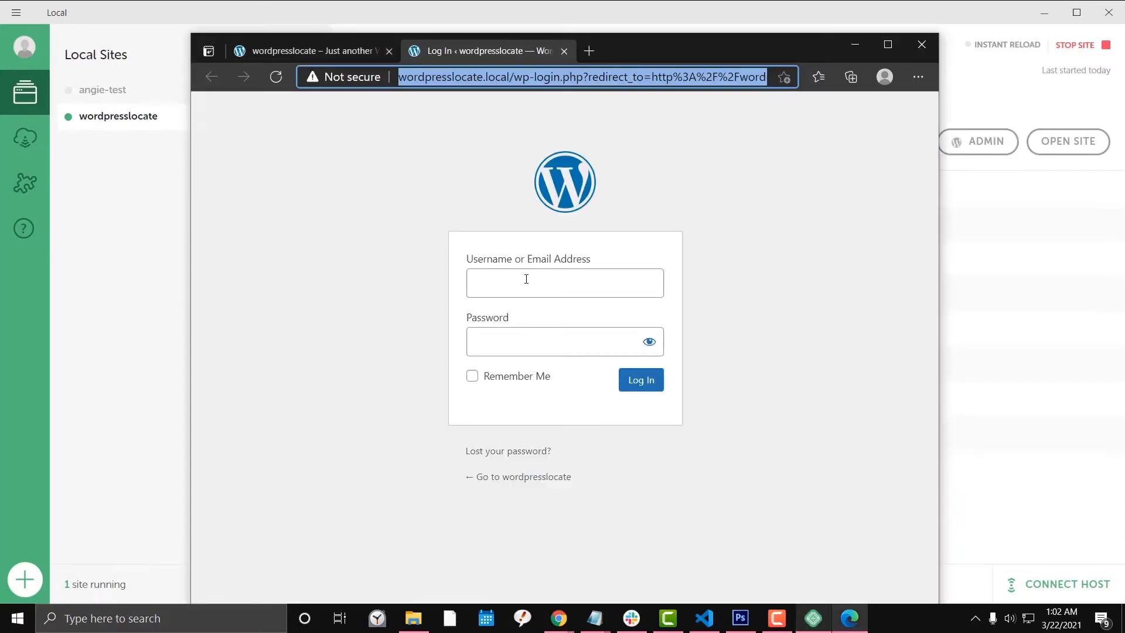
pyautogui.click(918, 44)
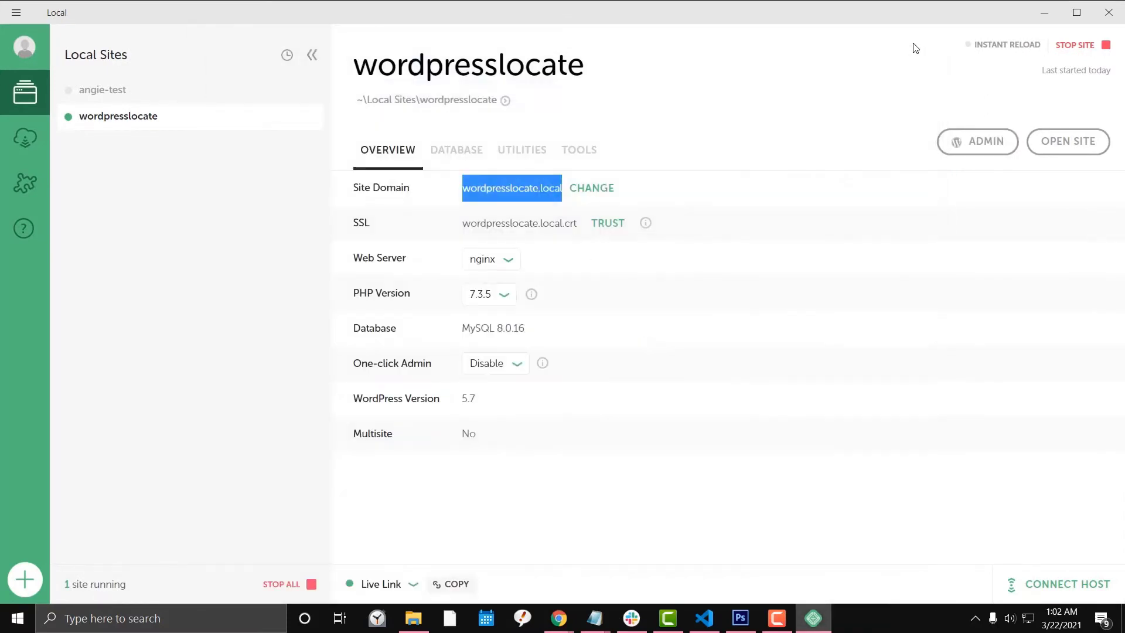
# Browse the Tools, Overview, Database and Utilities tabs, ending on Database (localhost, port 10011).
pyautogui.click(571, 155)
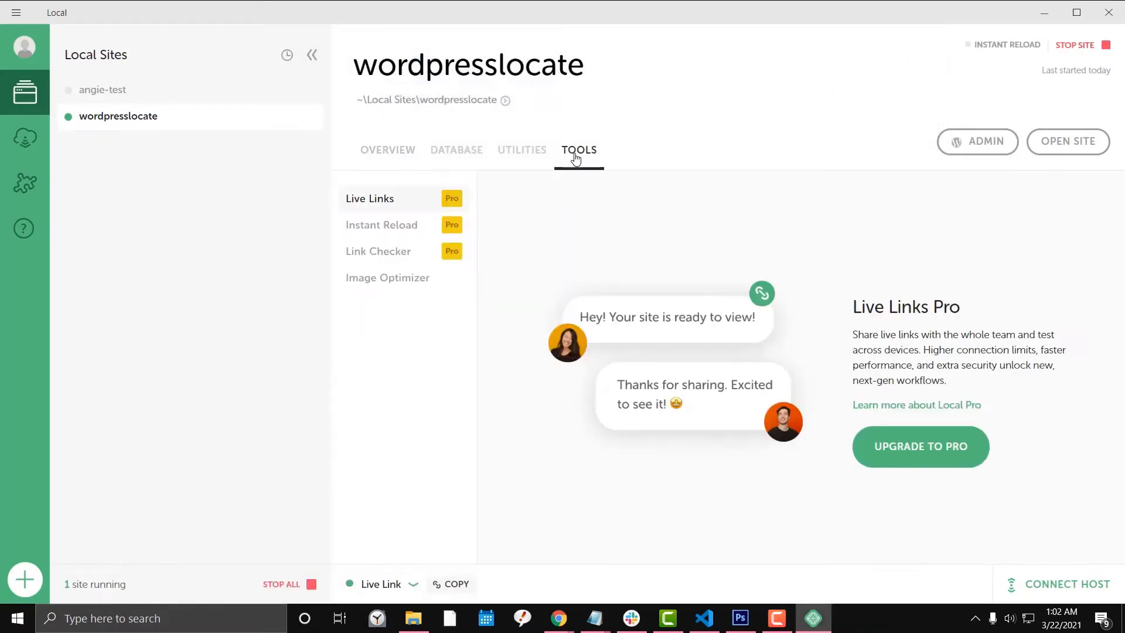
pyautogui.click(397, 153)
pyautogui.click(465, 153)
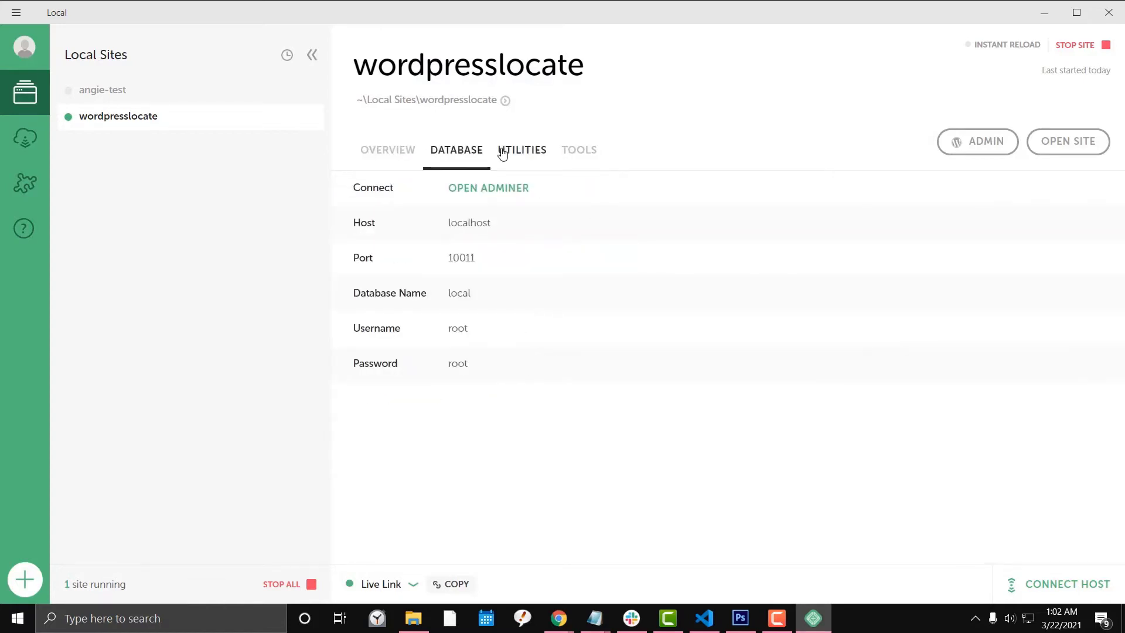
pyautogui.click(502, 154)
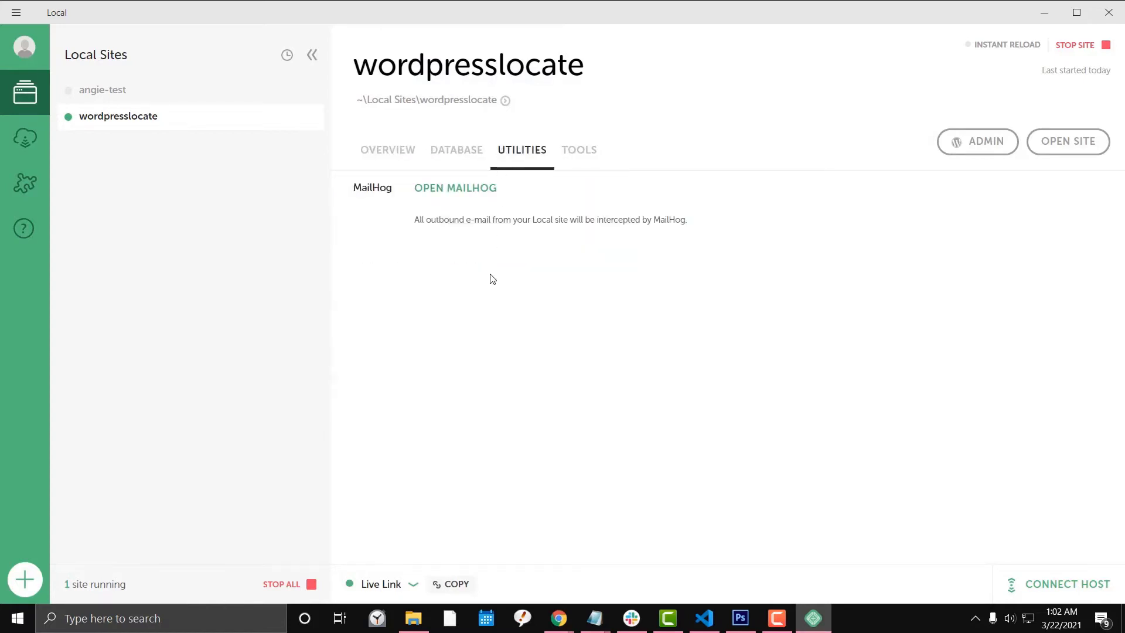
pyautogui.click(382, 154)
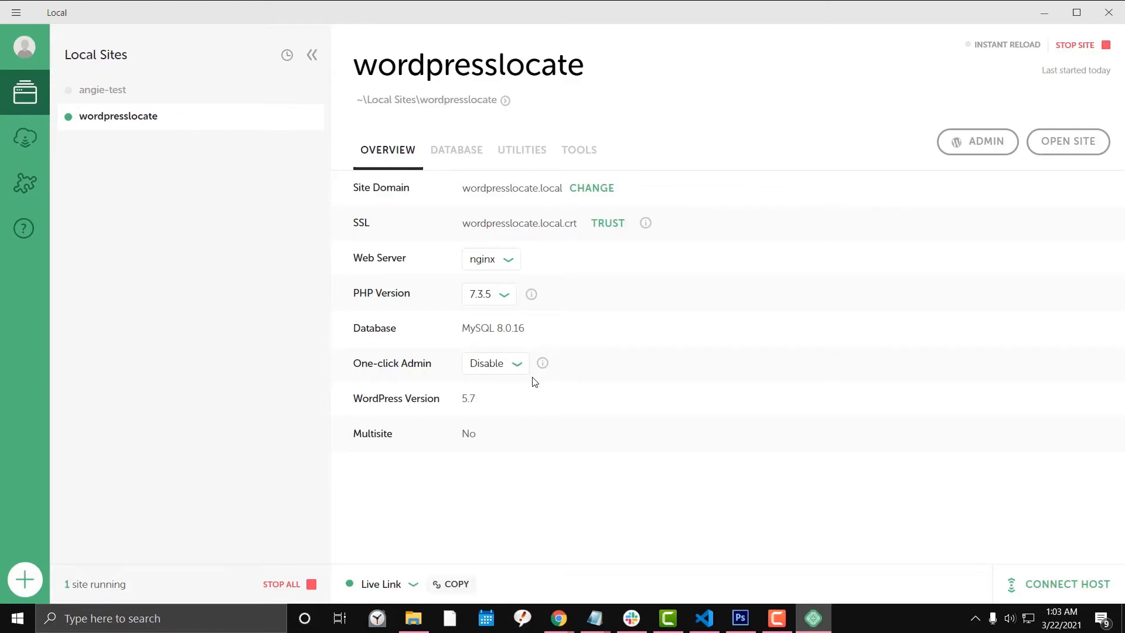
pyautogui.click(774, 615)
pyautogui.click(454, 322)
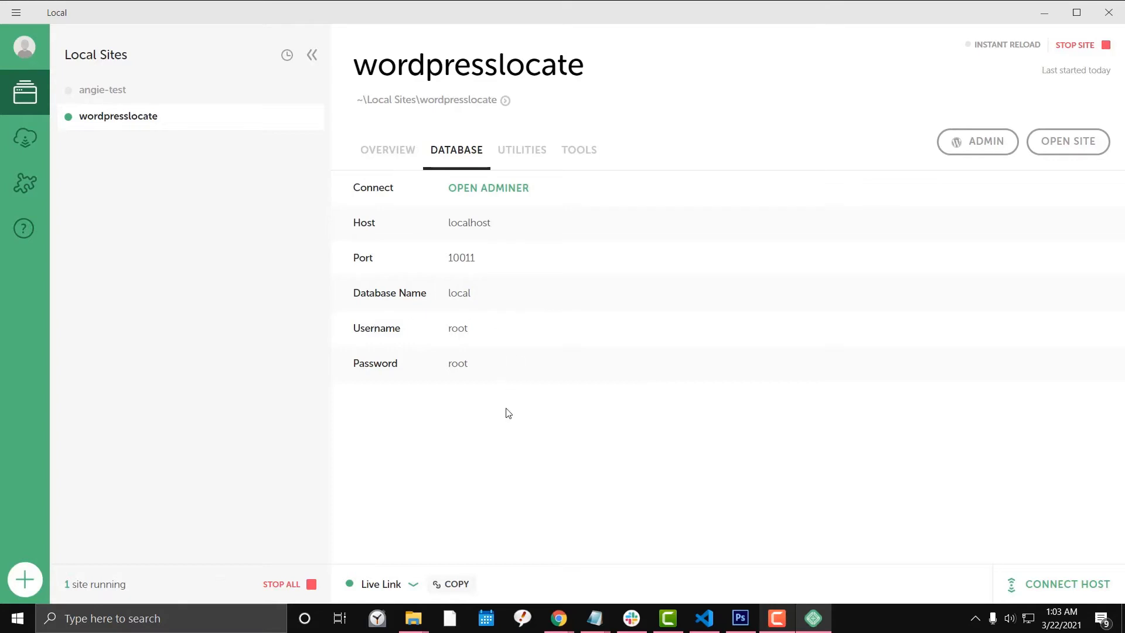
# Open the wordpresslocate site's WordPress admin from Local in Edge and widen the window.
pyautogui.rightClick(150, 120)
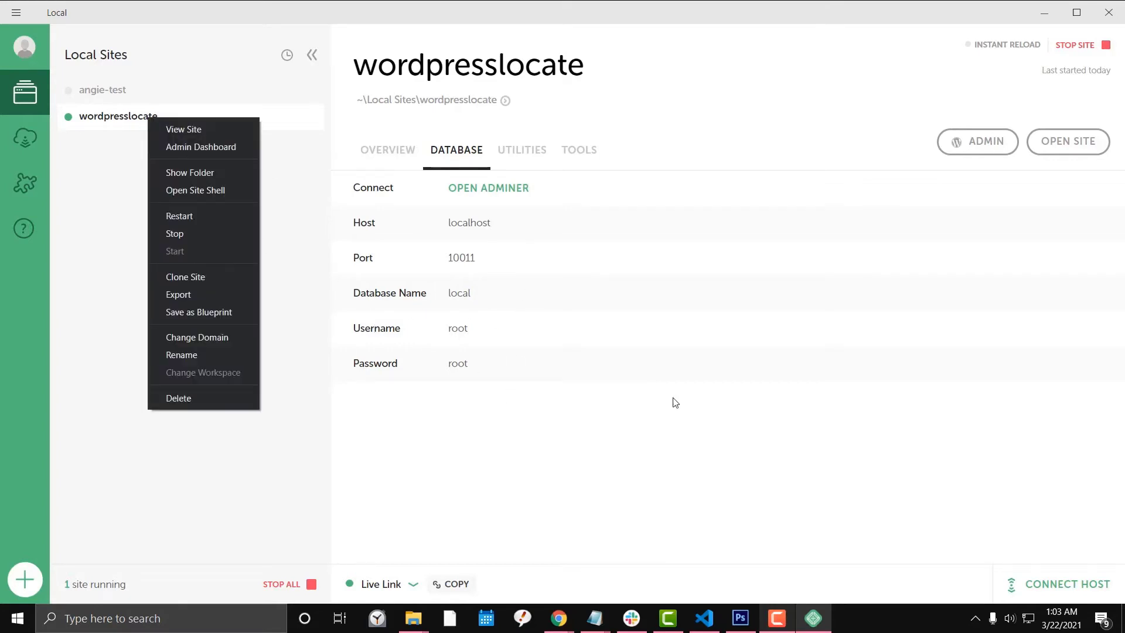
pyautogui.click(670, 441)
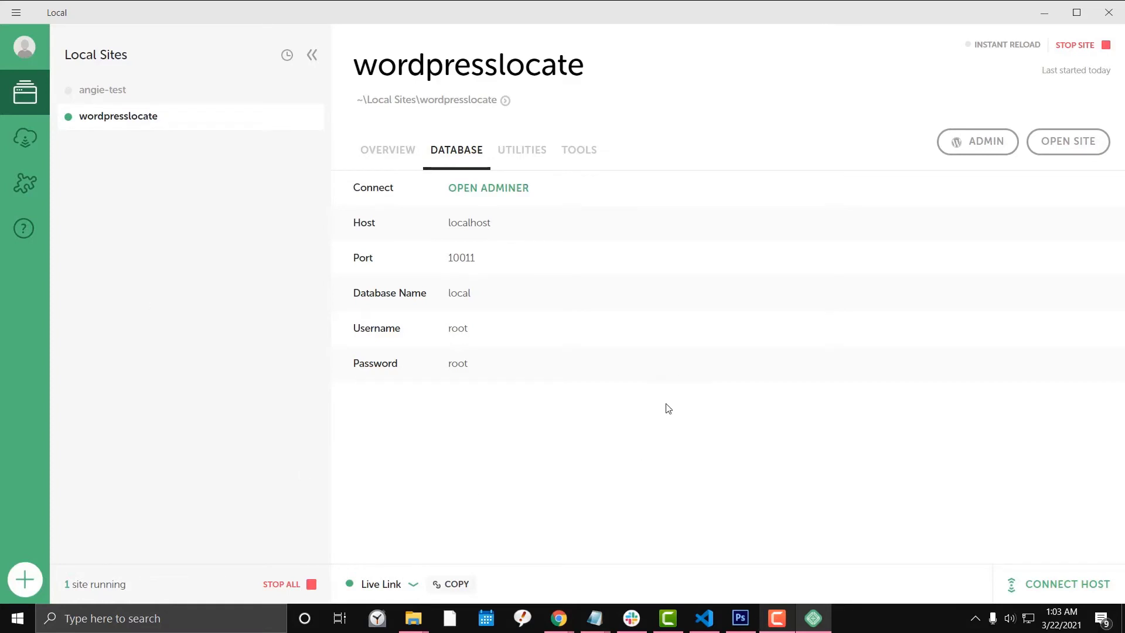
pyautogui.click(978, 147)
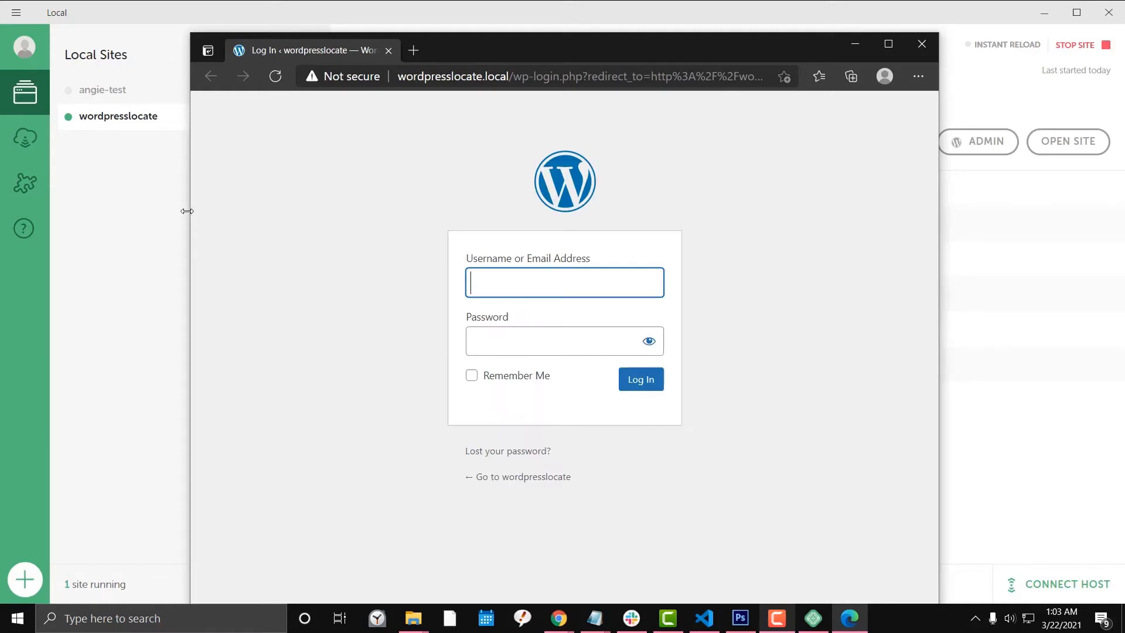
pyautogui.moveTo(190, 211); pyautogui.dragTo(115, 214)
# Log in to WordPress admin with the site's username and password.
pyautogui.click(485, 288)
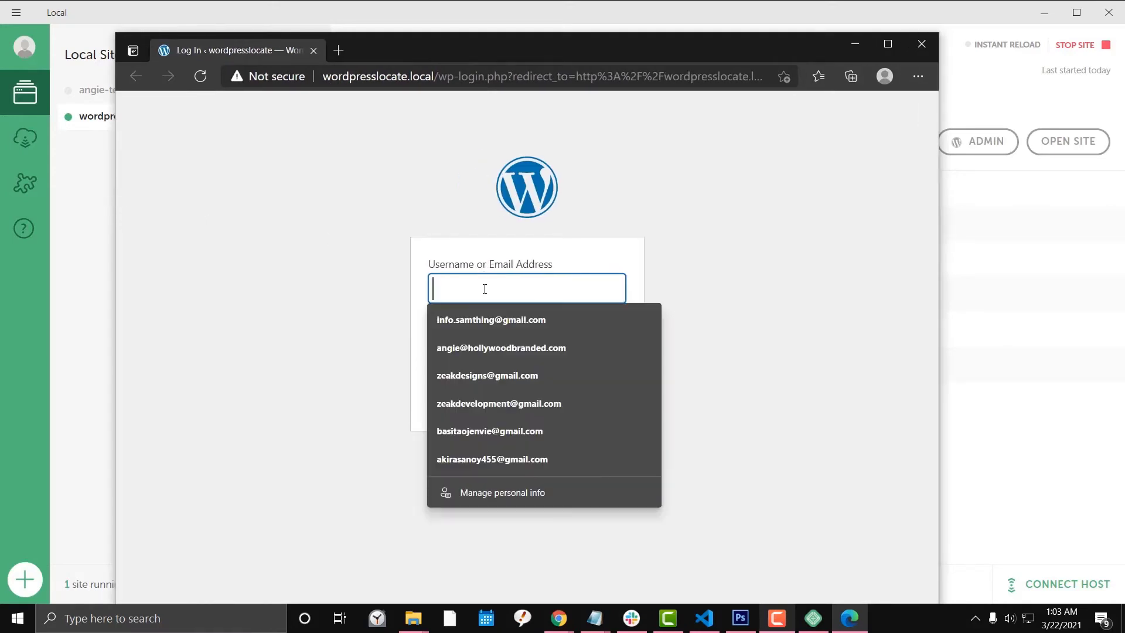
pyautogui.write('admin')
pyautogui.press('Tab')
pyautogui.write('ad')
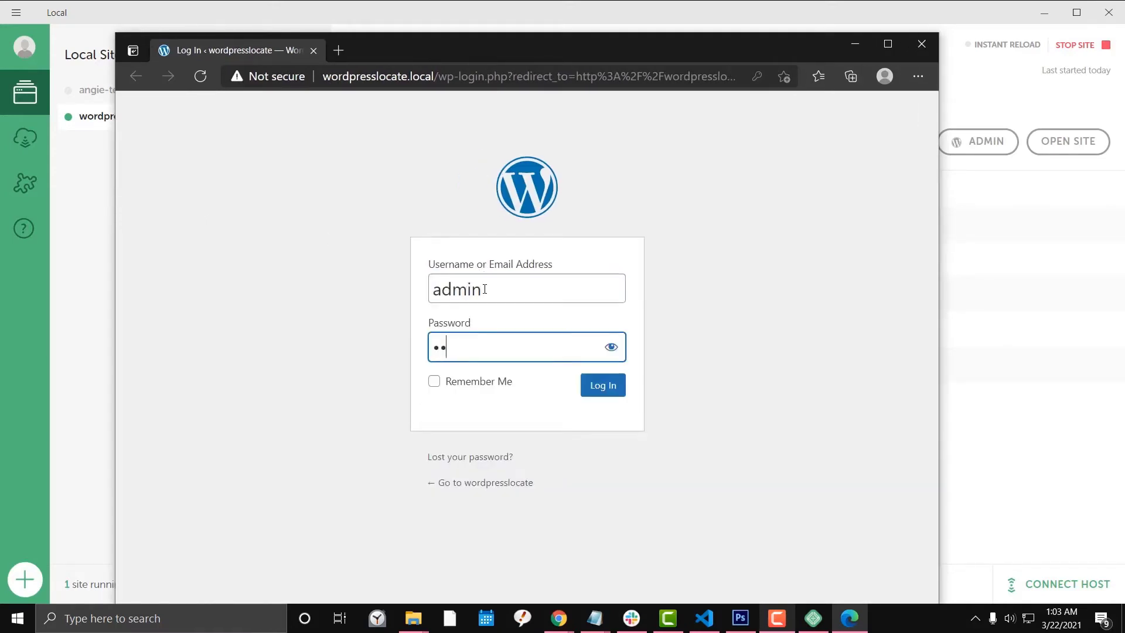
pyautogui.click(596, 388)
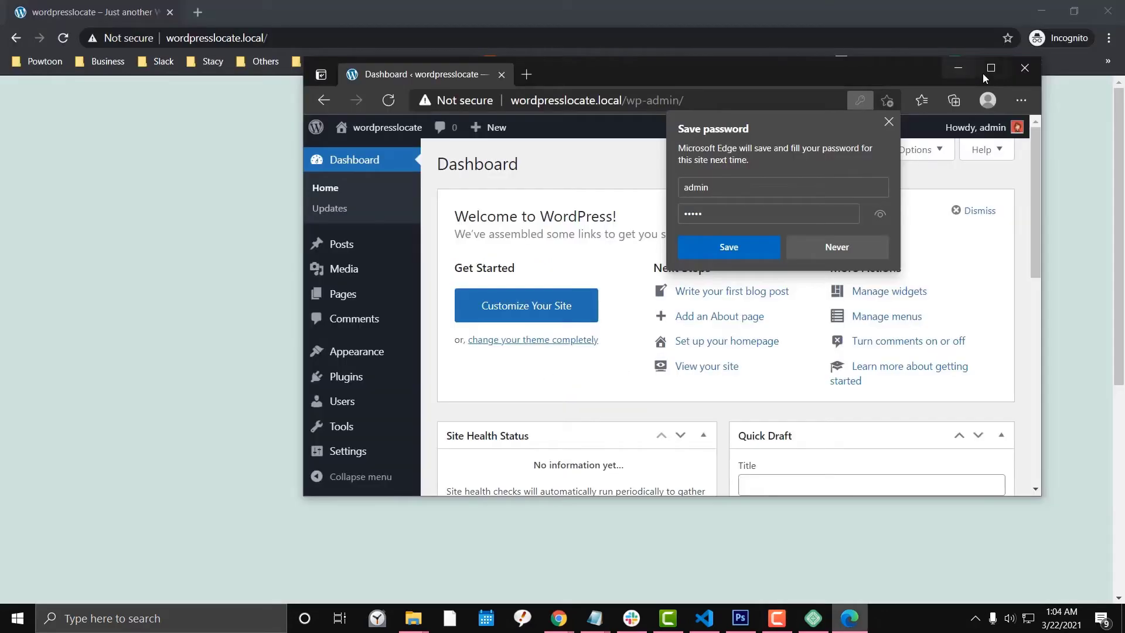
# Maximize Edge, activate the Twenty Nineteen theme under Themes, and return to the Dashboard.
pyautogui.click(984, 73)
pyautogui.scroll(-1, 116, 324)
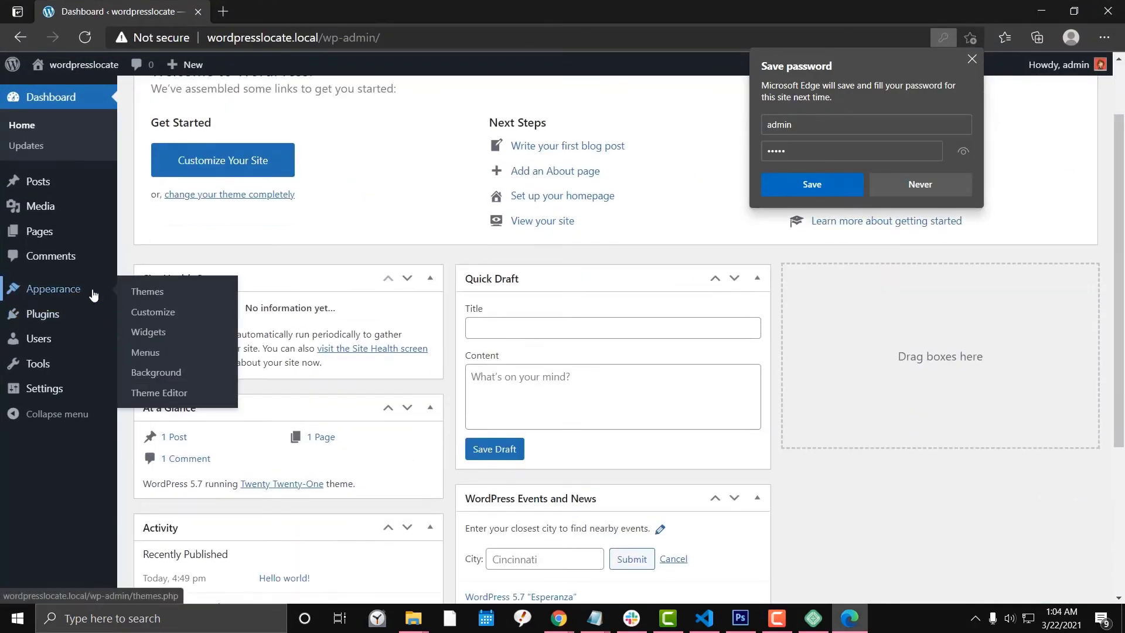
pyautogui.click(88, 290)
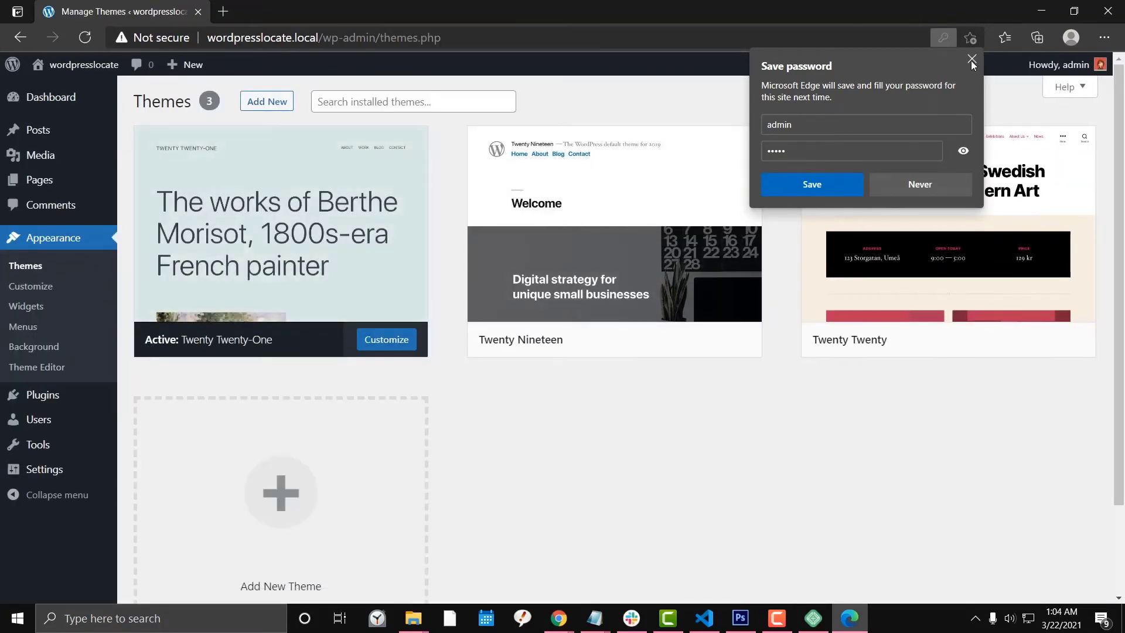
pyautogui.click(973, 58)
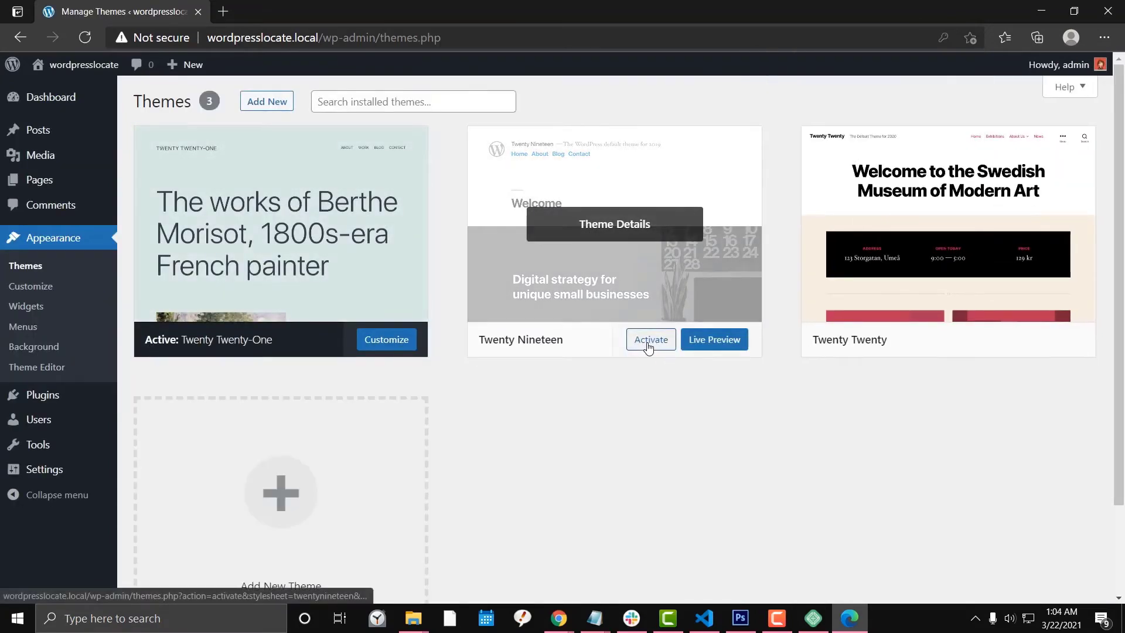
pyautogui.click(648, 341)
pyautogui.scroll(-3, 199, 281)
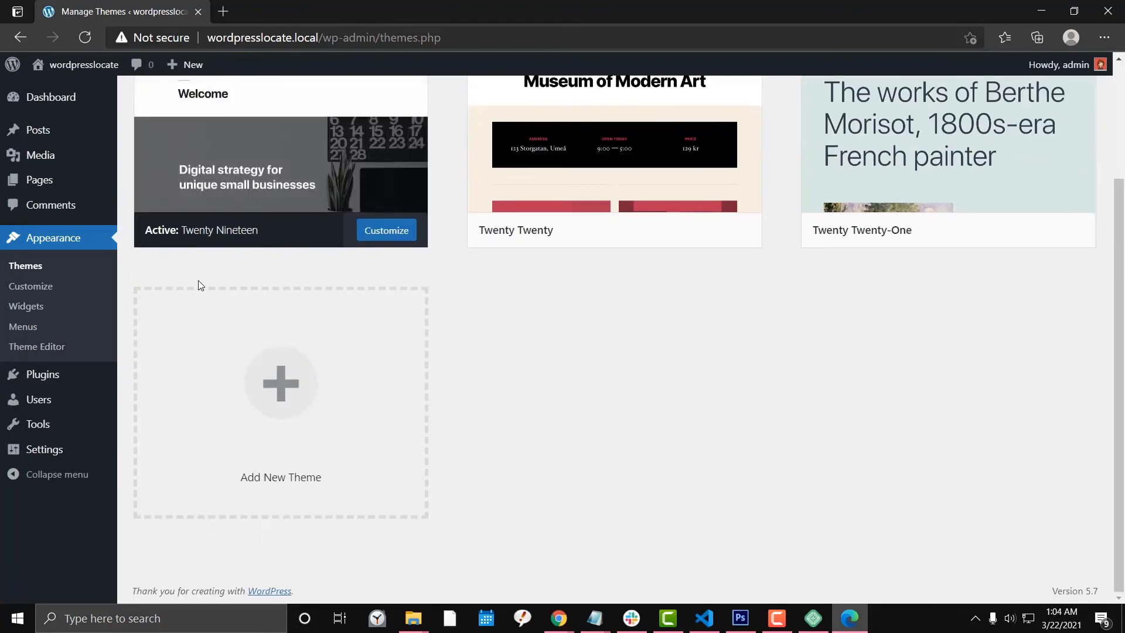
pyautogui.scroll(3, 199, 280)
pyautogui.click(66, 100)
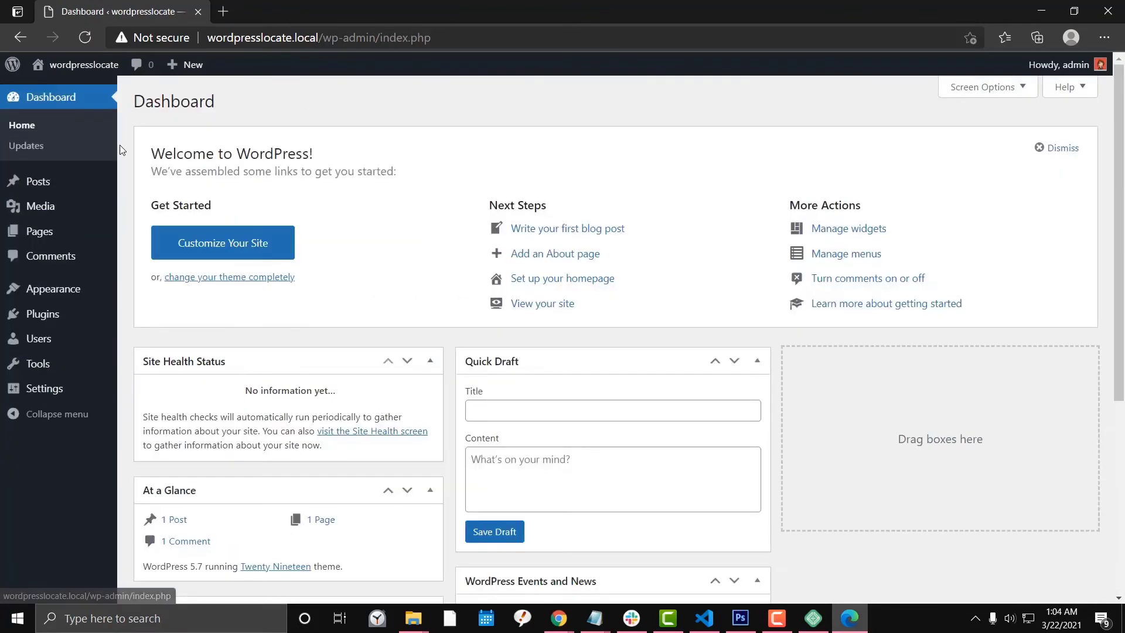
# Start a new post titled 'Angie Test' in the block editor.
pyautogui.click(55, 186)
pyautogui.click(147, 214)
pyautogui.click(92, 199)
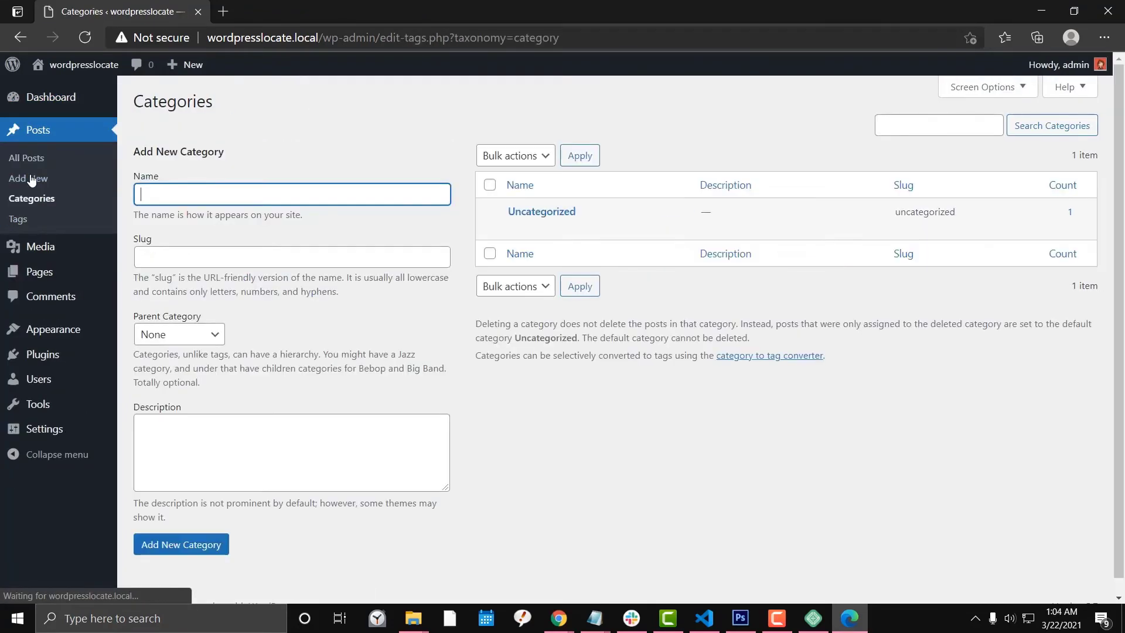
pyautogui.click(85, 187)
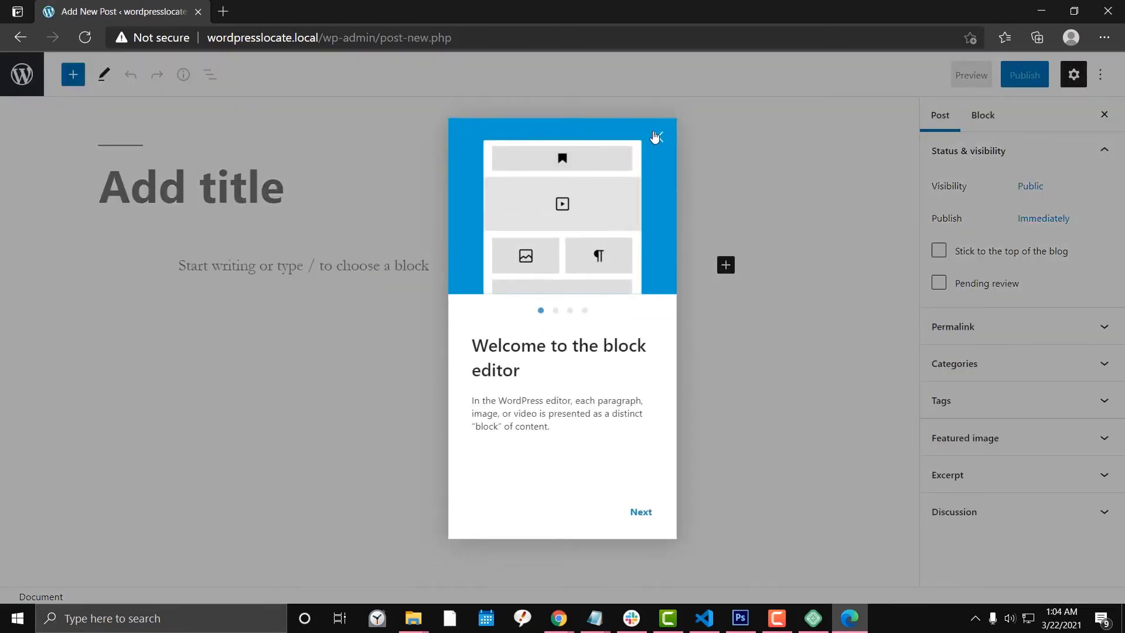
pyautogui.click(657, 137)
pyautogui.write('Angi')
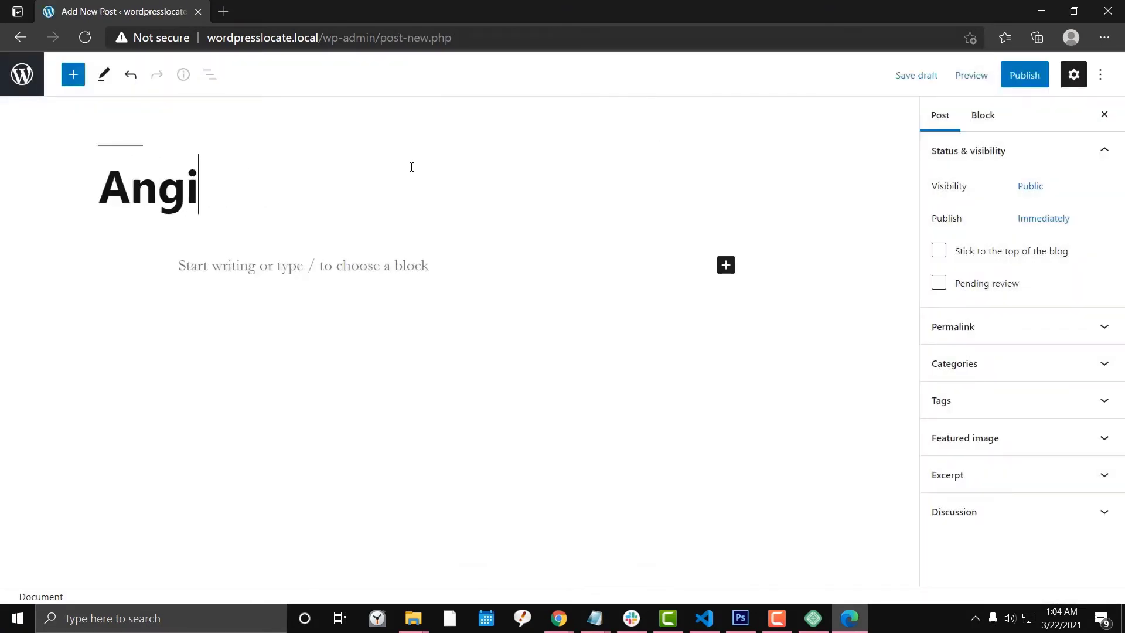
pyautogui.write('e Test')
pyautogui.hotkey('ctrl', 'a')
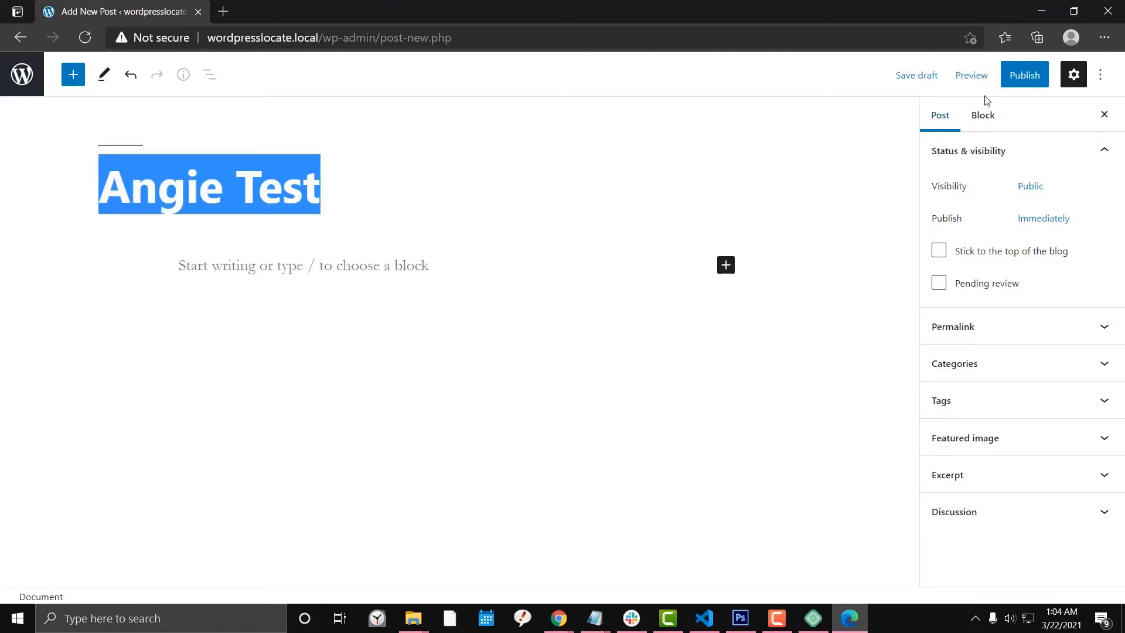
# Publish 'Angie Test', view it live, then return to the Dashboard and posts list.
pyautogui.click(1025, 75)
pyautogui.click(976, 75)
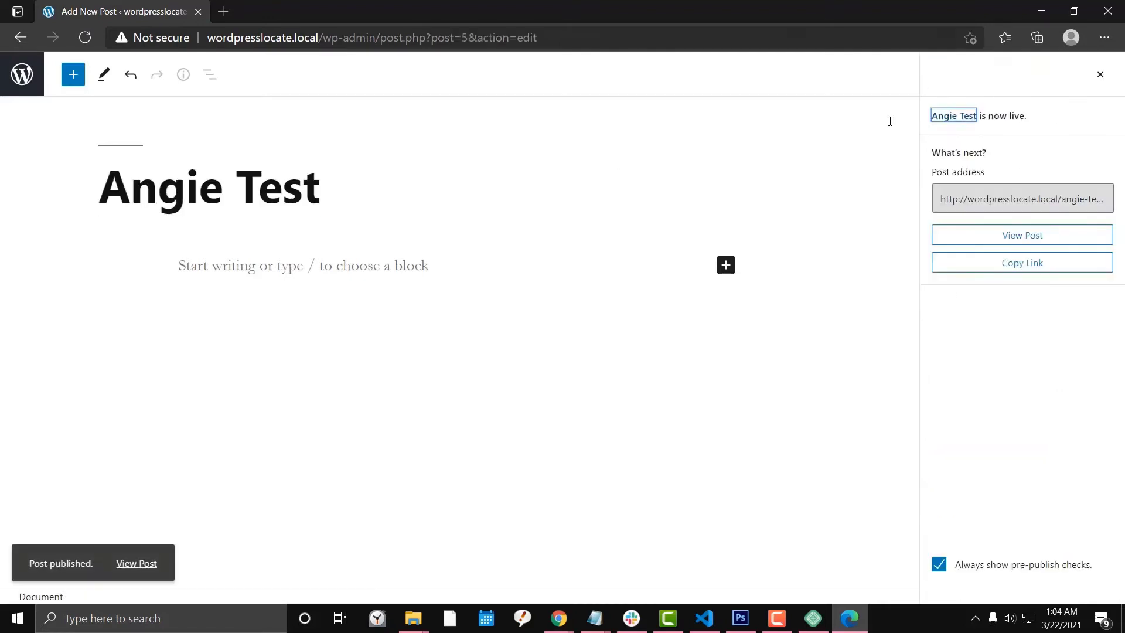
pyautogui.click(144, 563)
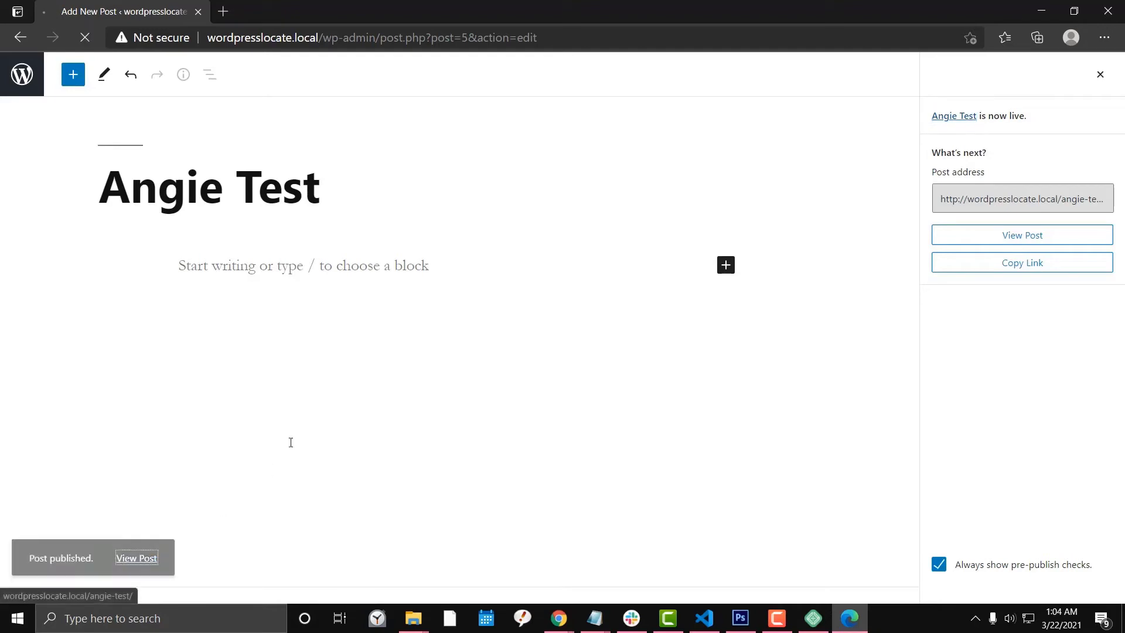
pyautogui.scroll(-5, 307, 258)
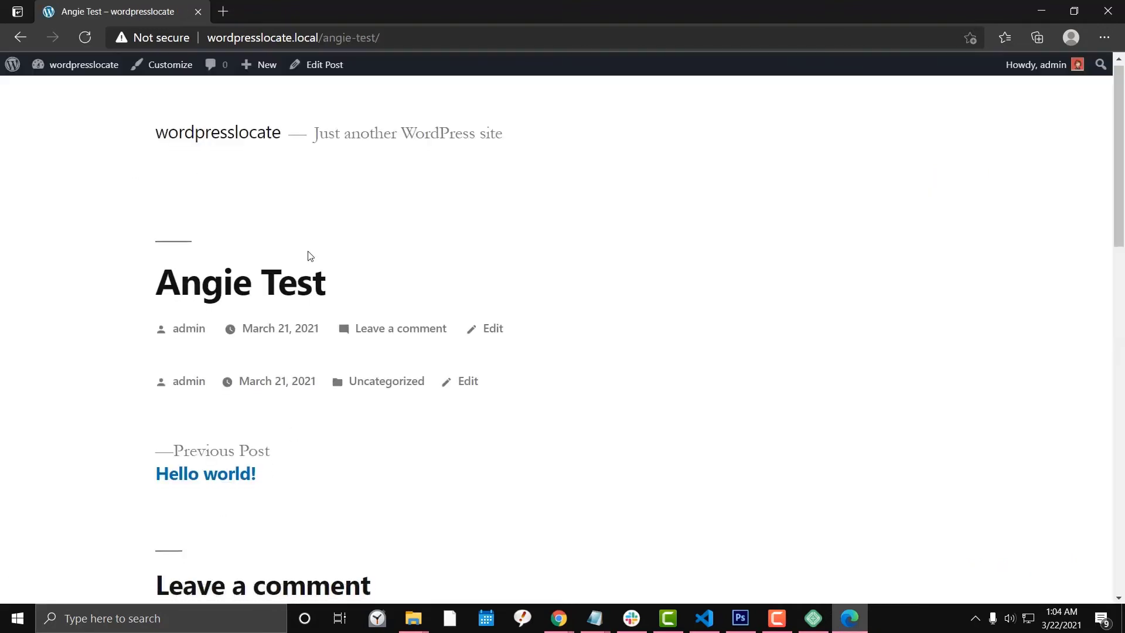
pyautogui.scroll(5, 308, 259)
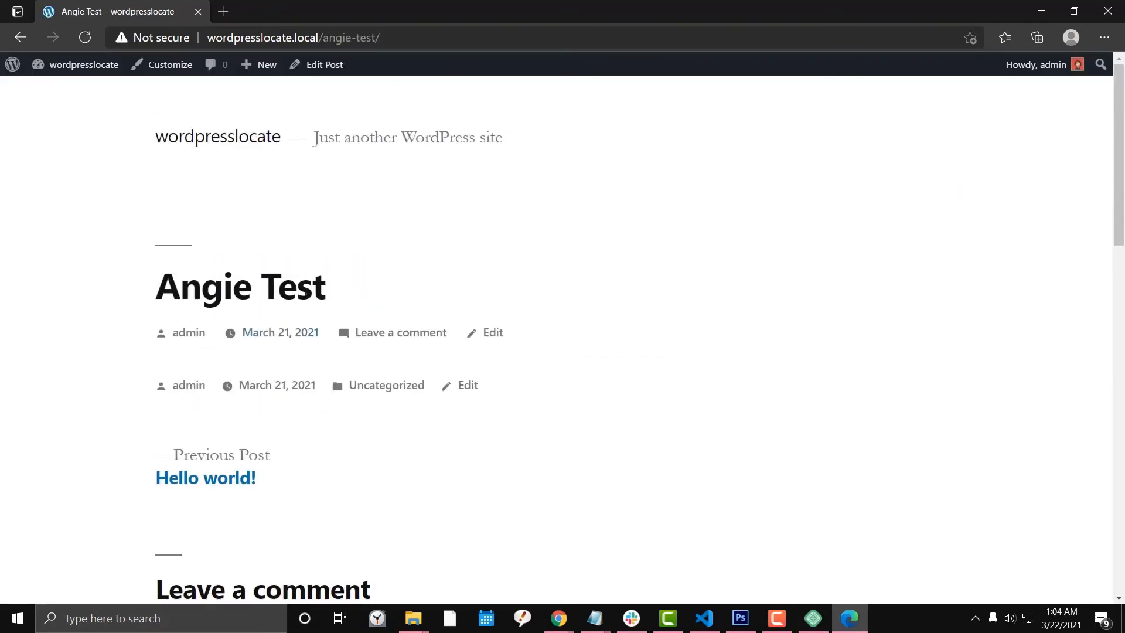
pyautogui.moveTo(79, 65)
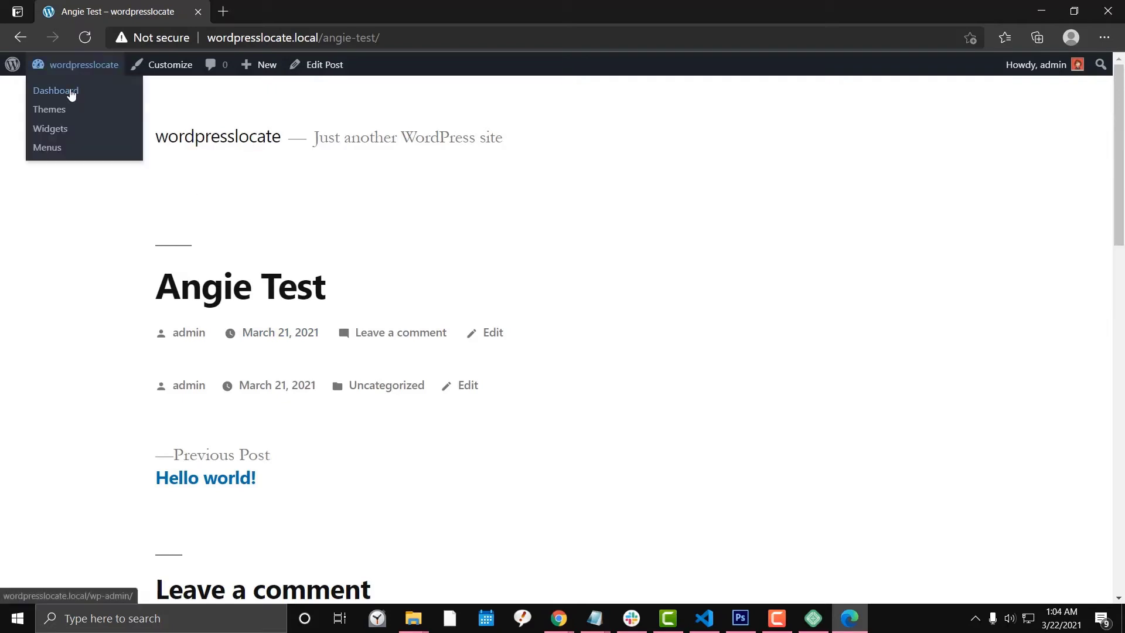
pyautogui.click(70, 93)
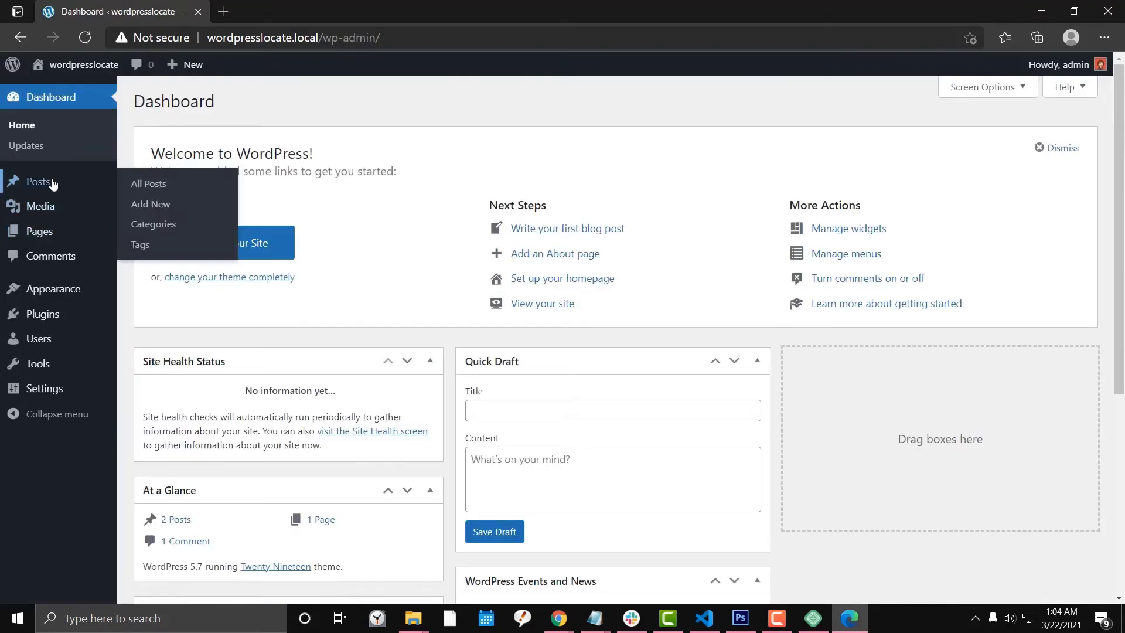
pyautogui.click(38, 181)
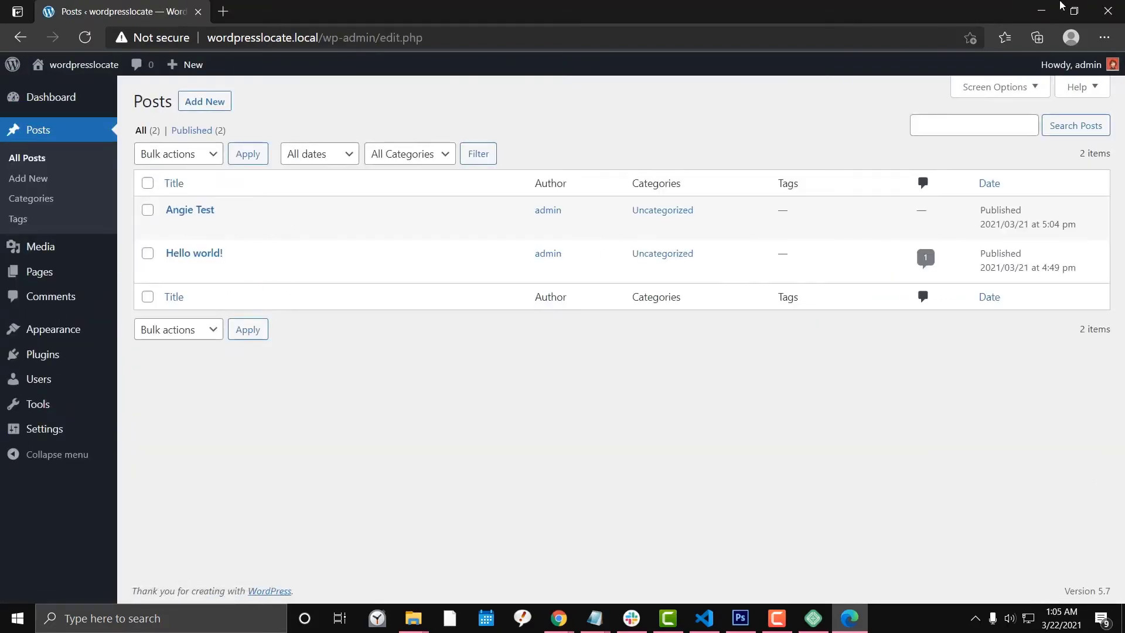
# Go to Add Themes, reveal the upload area, and browse the C: and D: drives for the theme zip.
pyautogui.moveTo(52, 329)
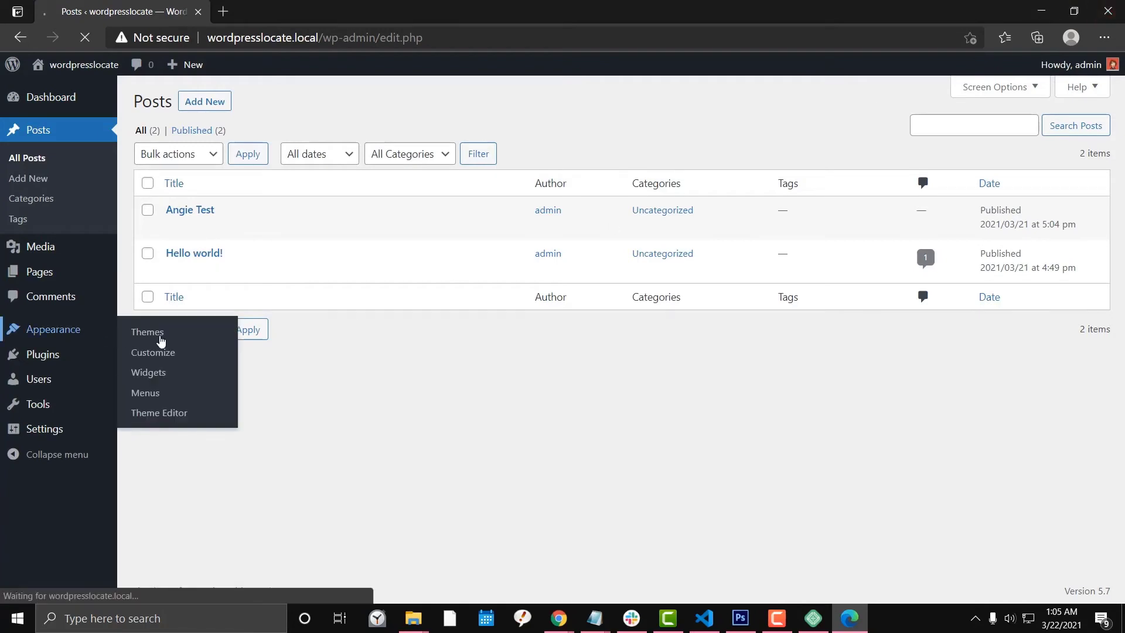
pyautogui.click(154, 332)
pyautogui.click(263, 104)
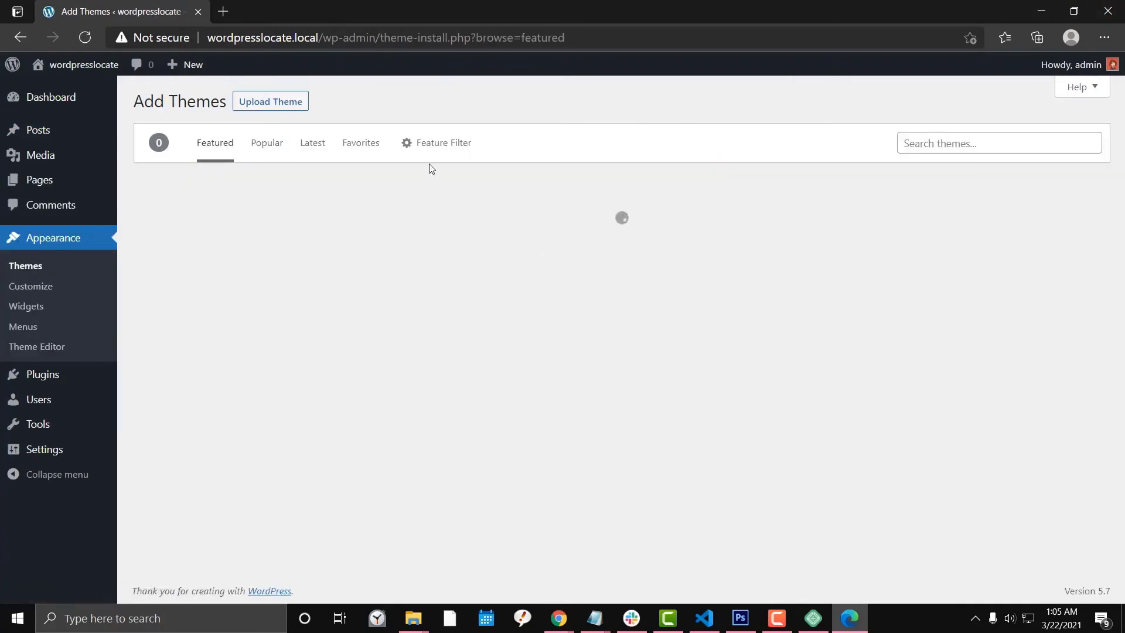
pyautogui.click(271, 103)
pyautogui.click(524, 233)
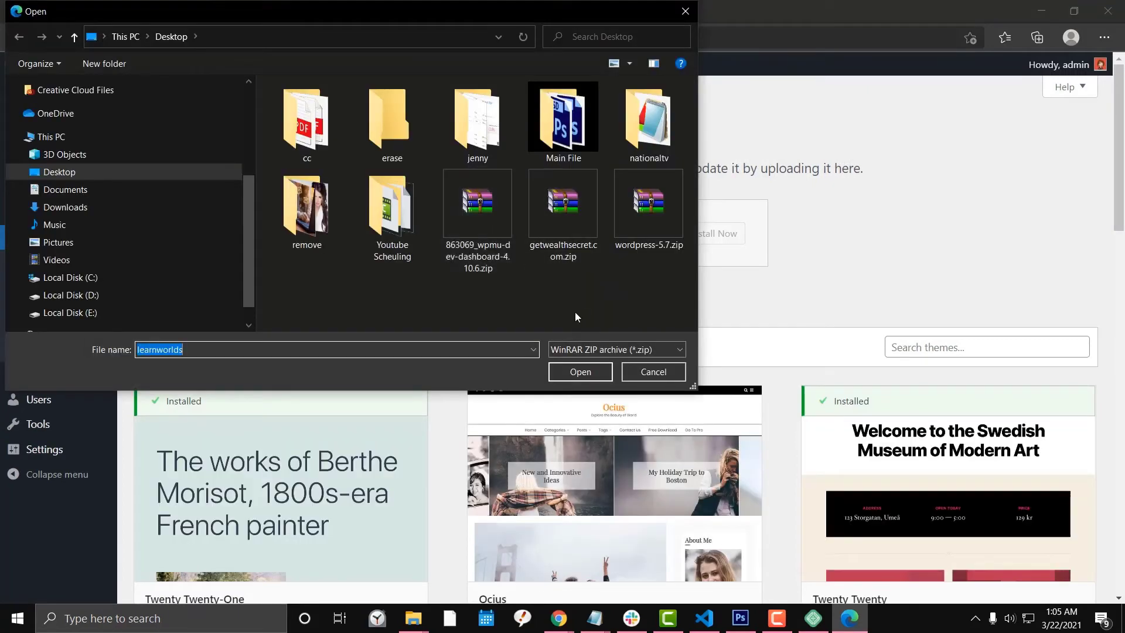
pyautogui.click(110, 280)
pyautogui.click(109, 294)
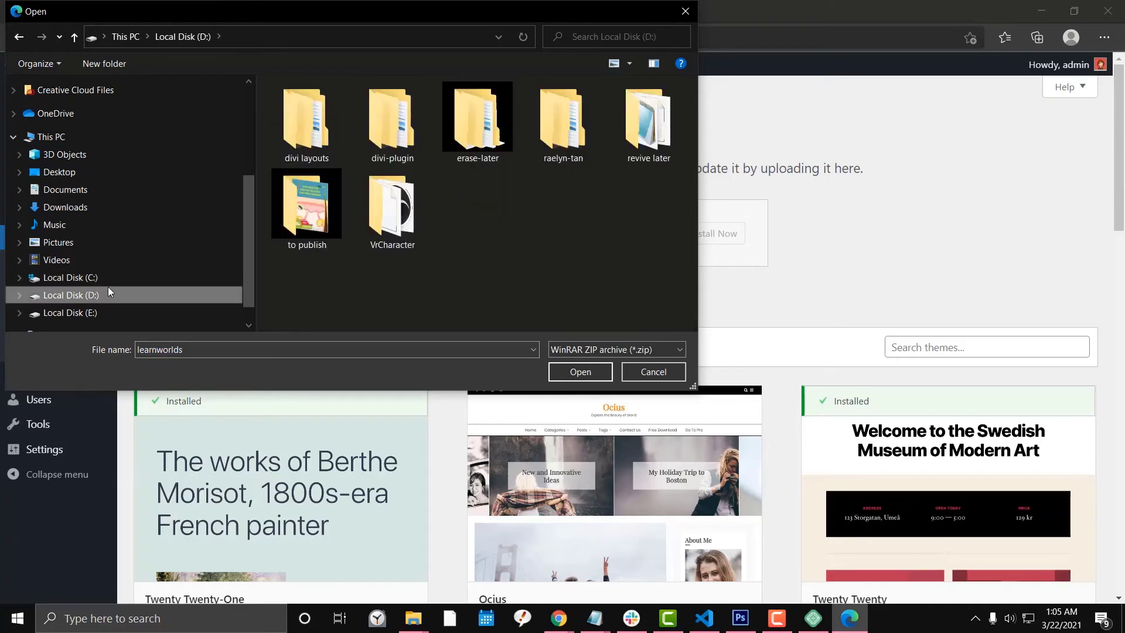
pyautogui.click(329, 205)
pyautogui.click(476, 294)
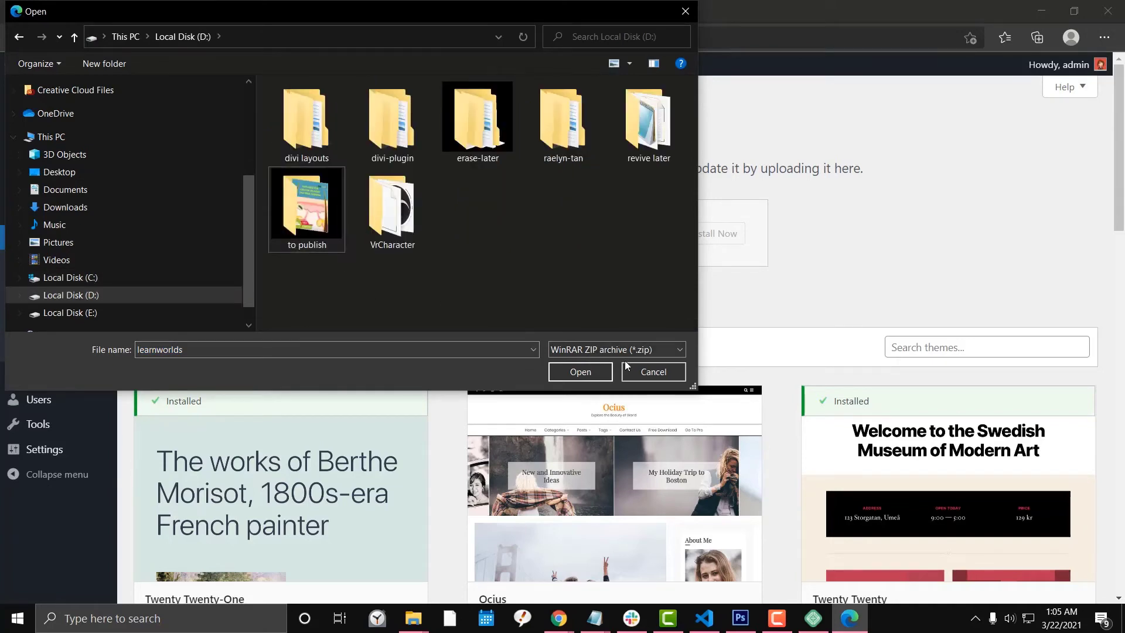
pyautogui.click(651, 372)
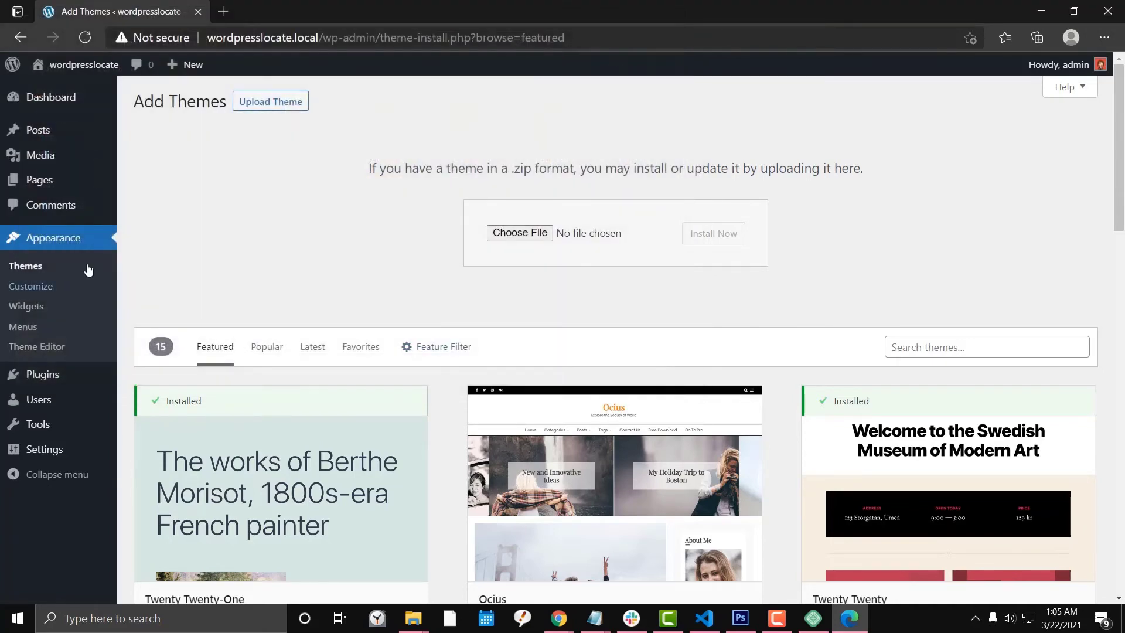
# Choose Divi.zip as the theme file and start installing it.
pyautogui.click(777, 618)
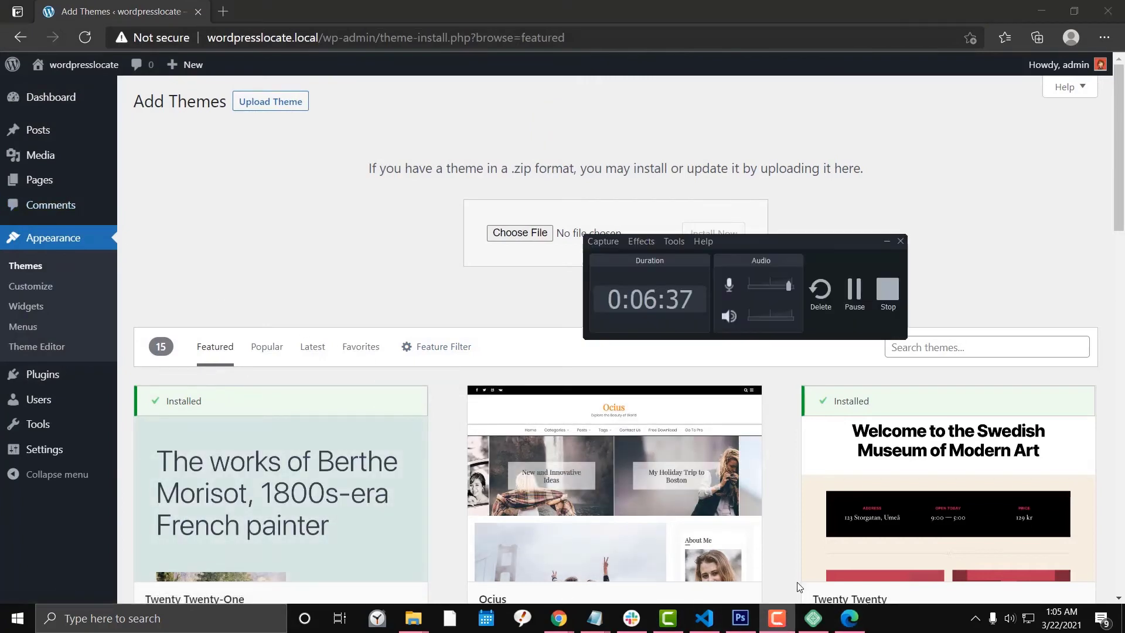
pyautogui.click(854, 292)
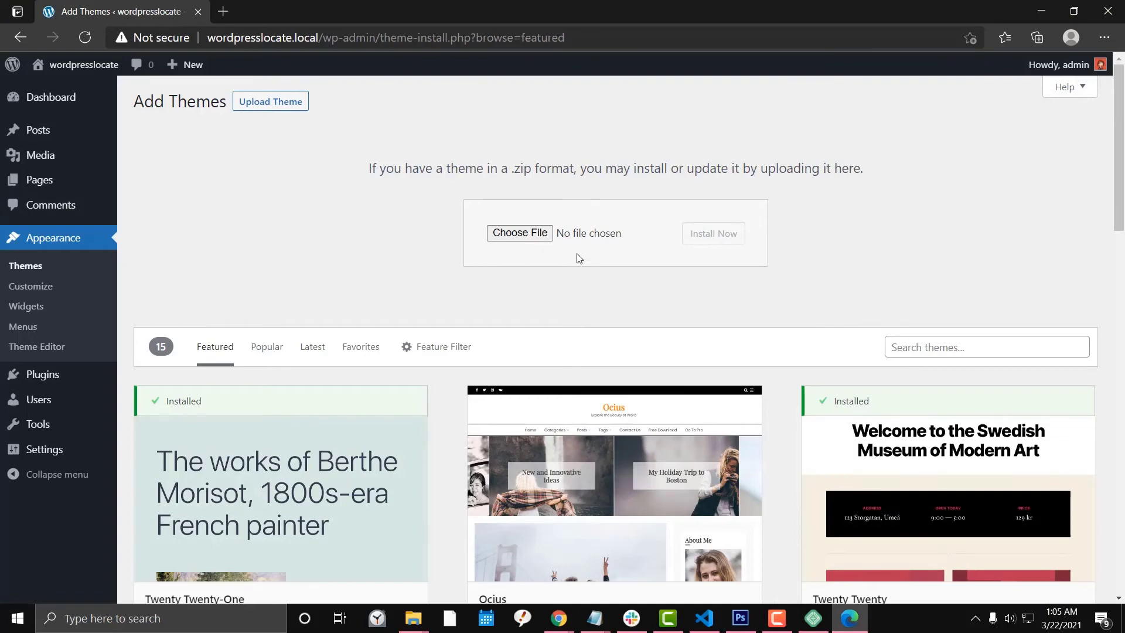
pyautogui.click(502, 234)
pyautogui.scroll(-1, 541, 170)
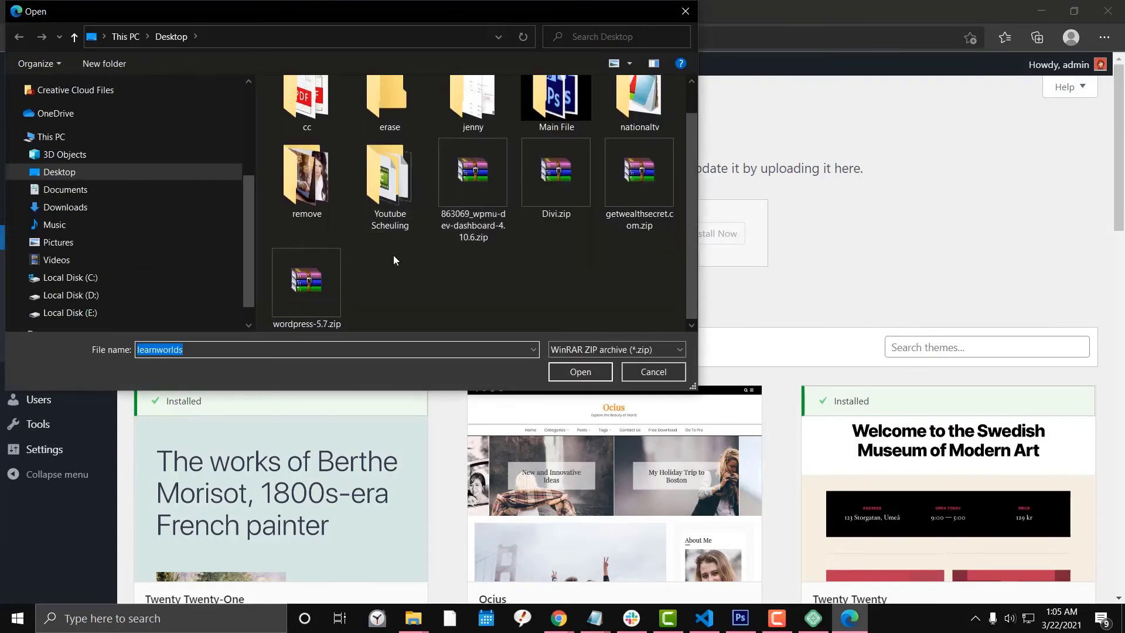
pyautogui.doubleClick(541, 171)
pyautogui.click(690, 241)
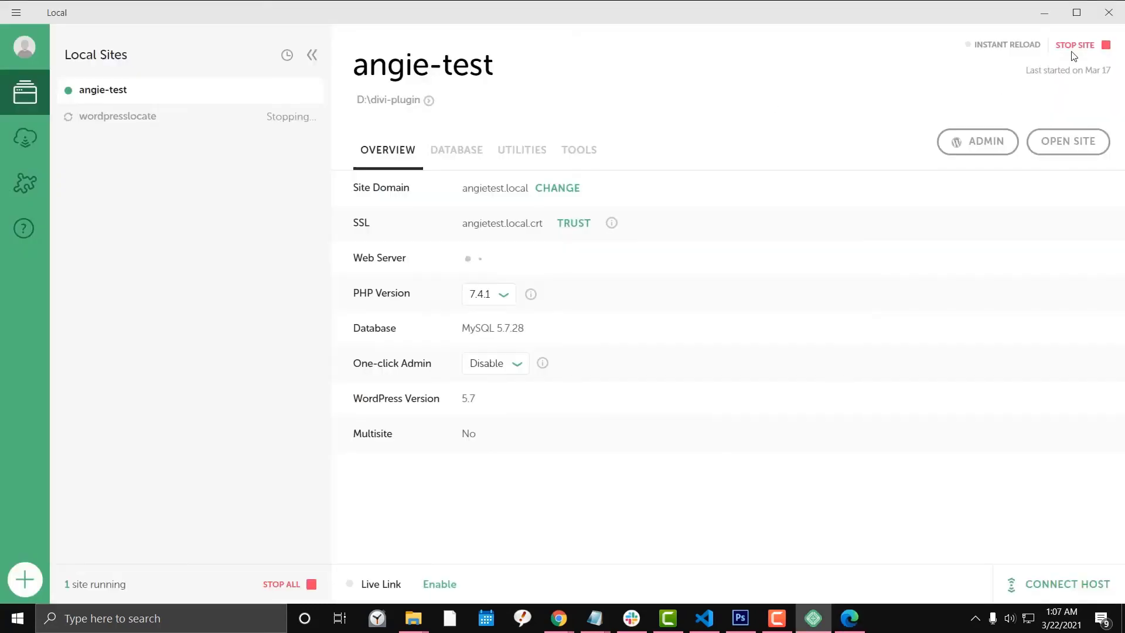
# Select wordpresslocate in Local's Local Sites sidebar to show its details.
pyautogui.click(168, 125)
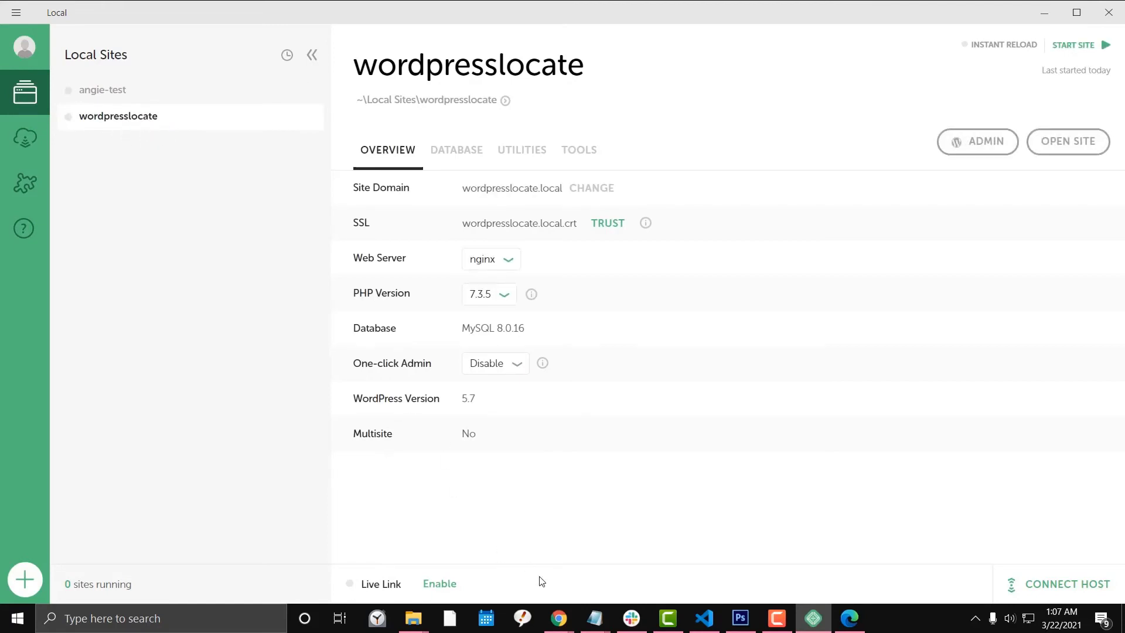
# Reload the wordpresslocate home page in Chrome, which still shows an error.
pyautogui.moveTo(559, 618)
pyautogui.click(627, 568)
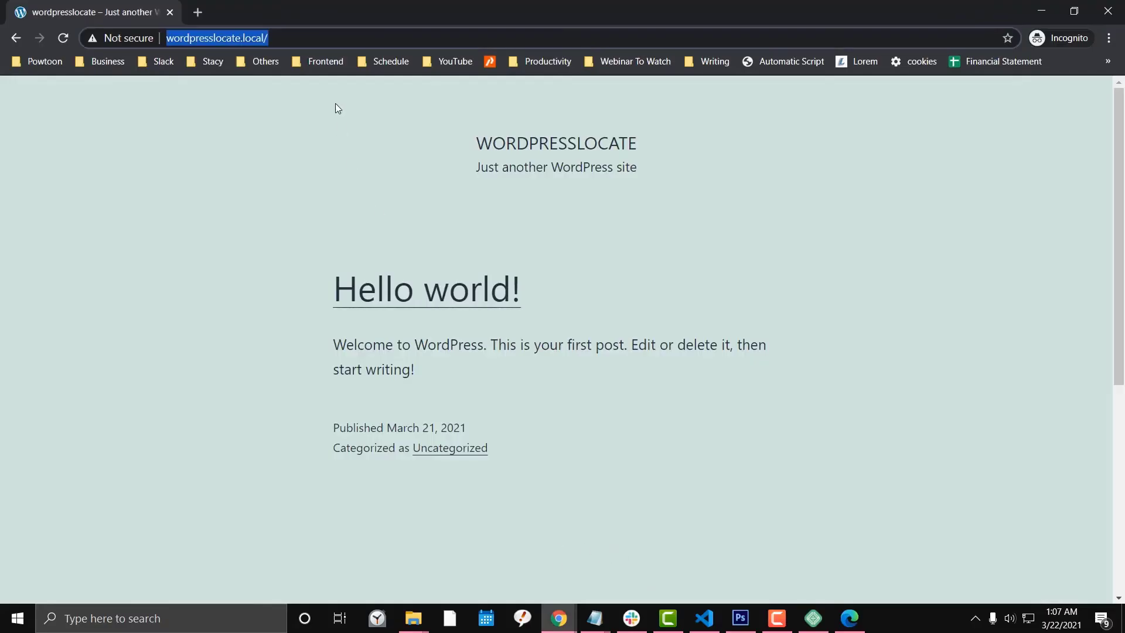
pyautogui.press('Return')
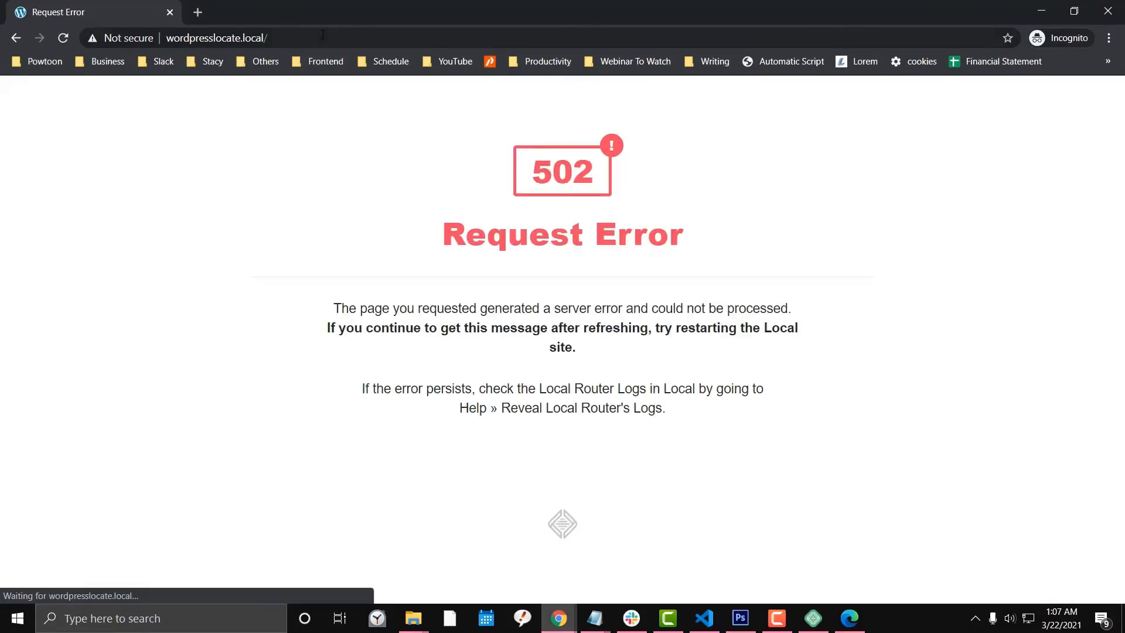
pyautogui.click(323, 36)
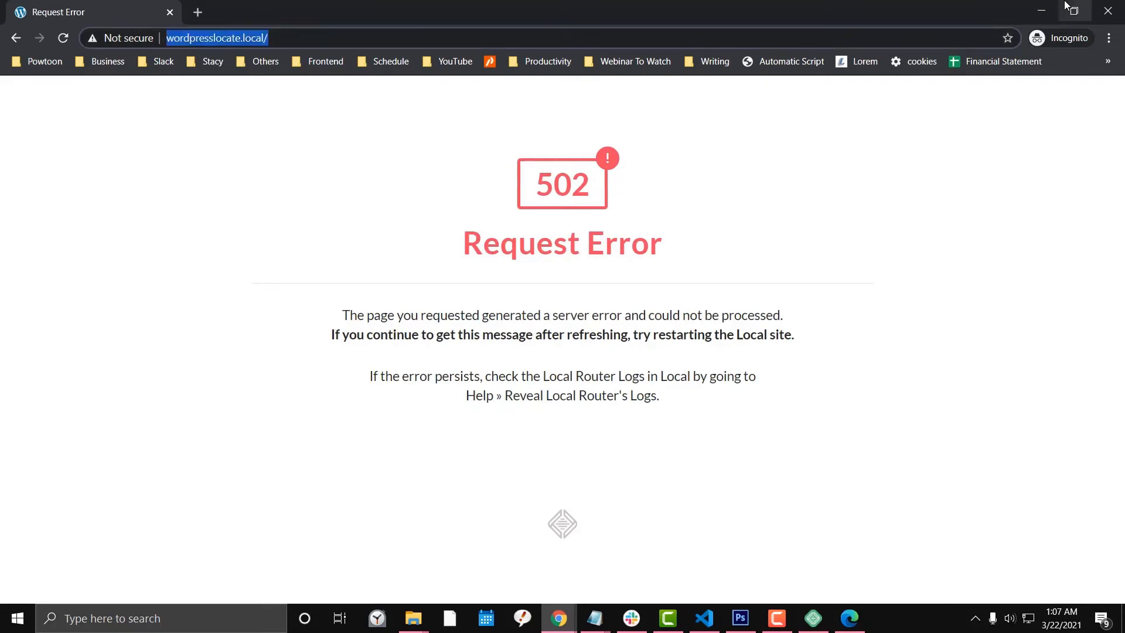
# Start wordpresslocate in Local, then reload the home page in Chrome so Divi loads.
pyautogui.click(1041, 10)
pyautogui.click(1083, 50)
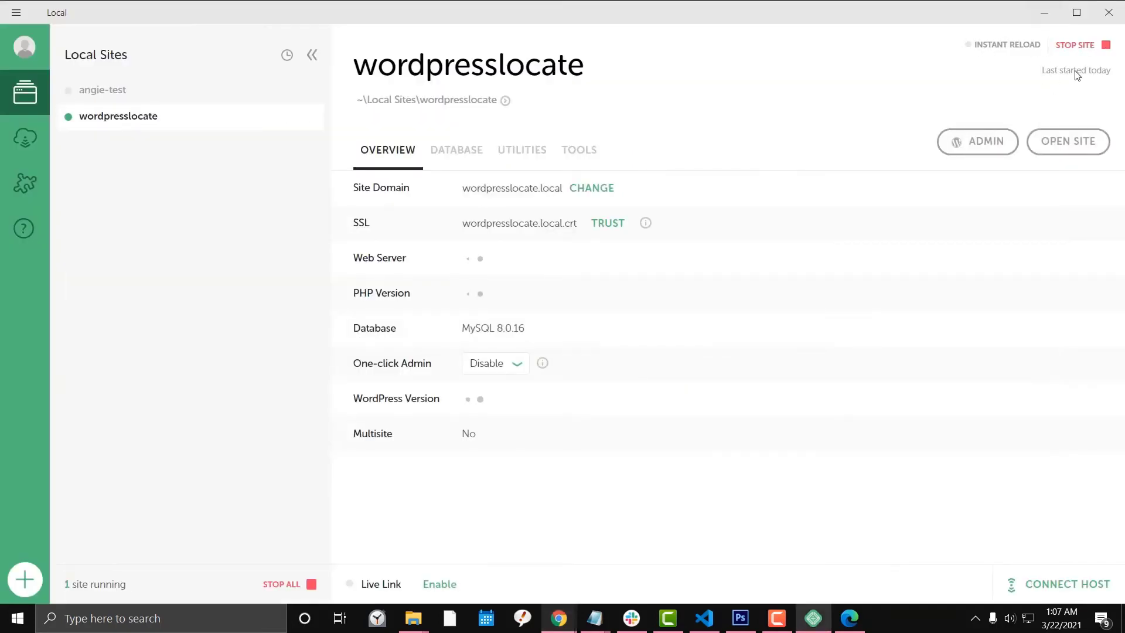
pyautogui.click(559, 618)
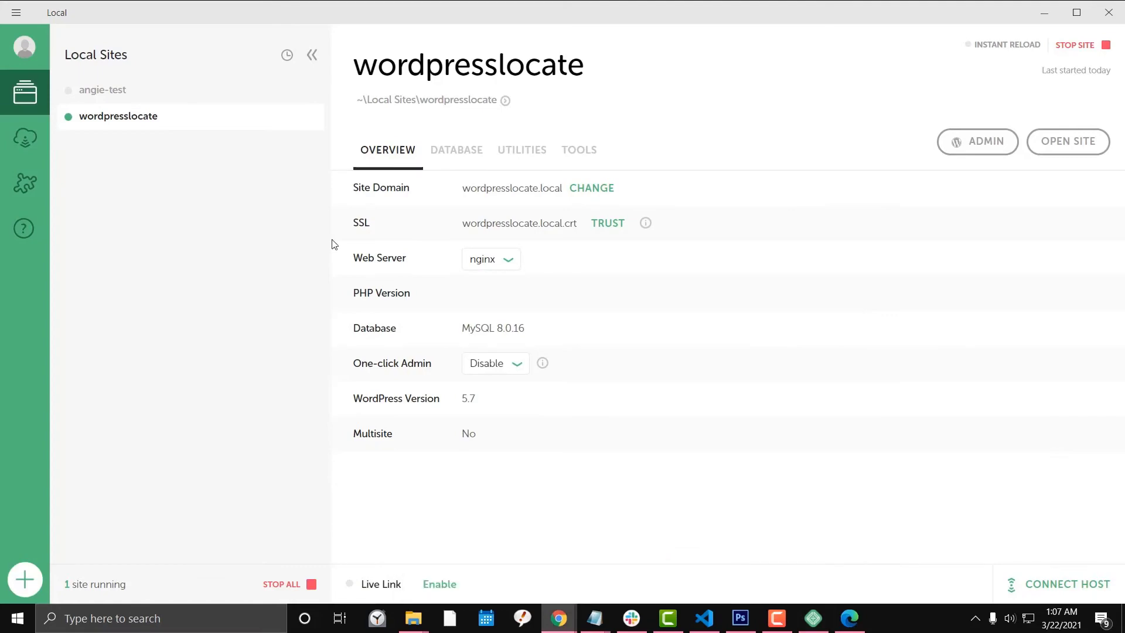
pyautogui.click(264, 40)
pyautogui.press('Return')
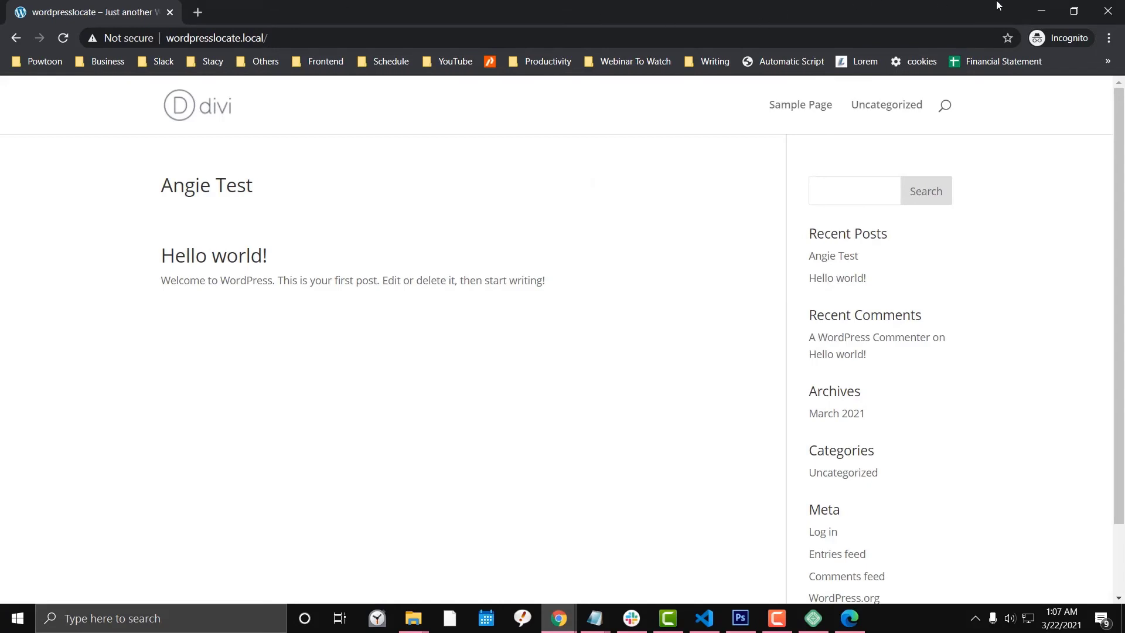
pyautogui.click(1041, 12)
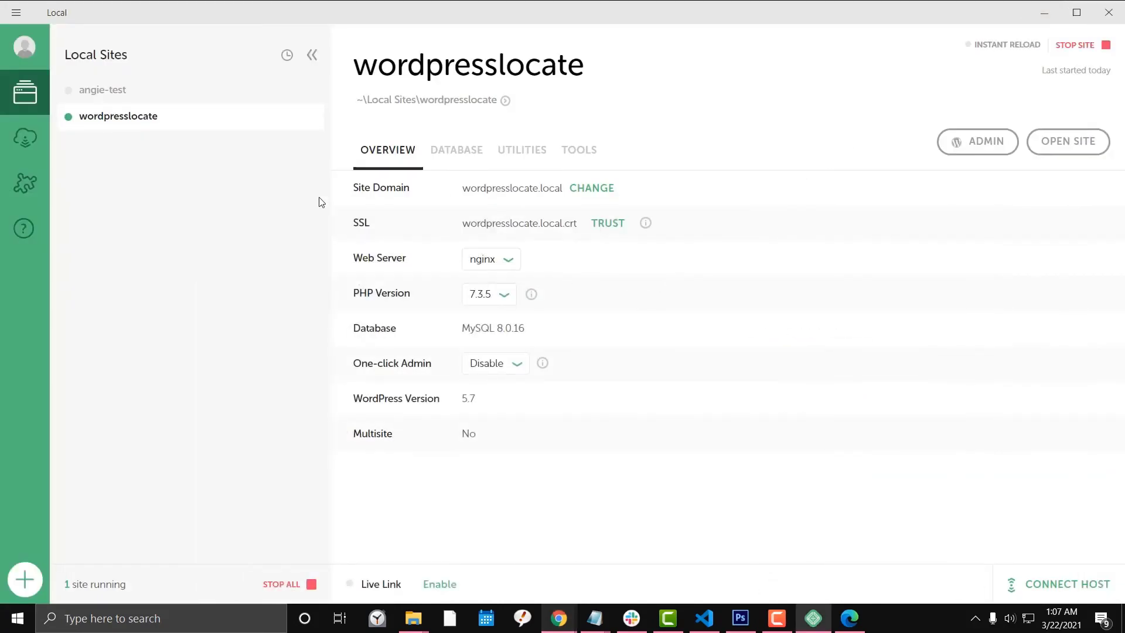
# Save the wordpresslocate site as a Local blueprint named 'wordpresslocate'.
pyautogui.rightClick(184, 121)
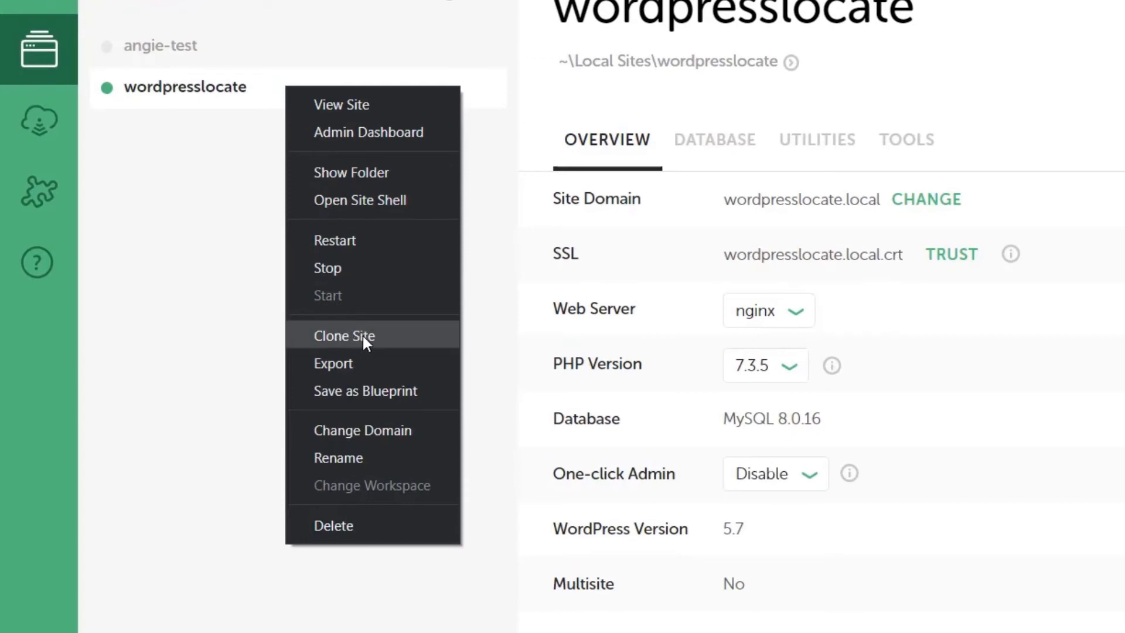
pyautogui.click(360, 391)
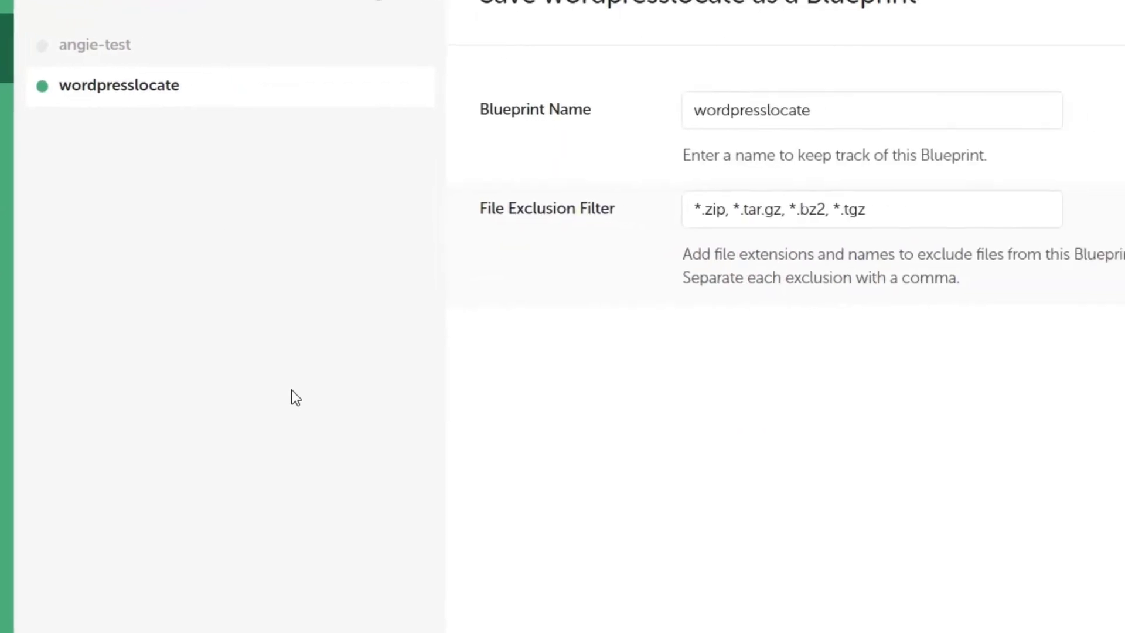
pyautogui.moveTo(545, 103); pyautogui.dragTo(377, 112)
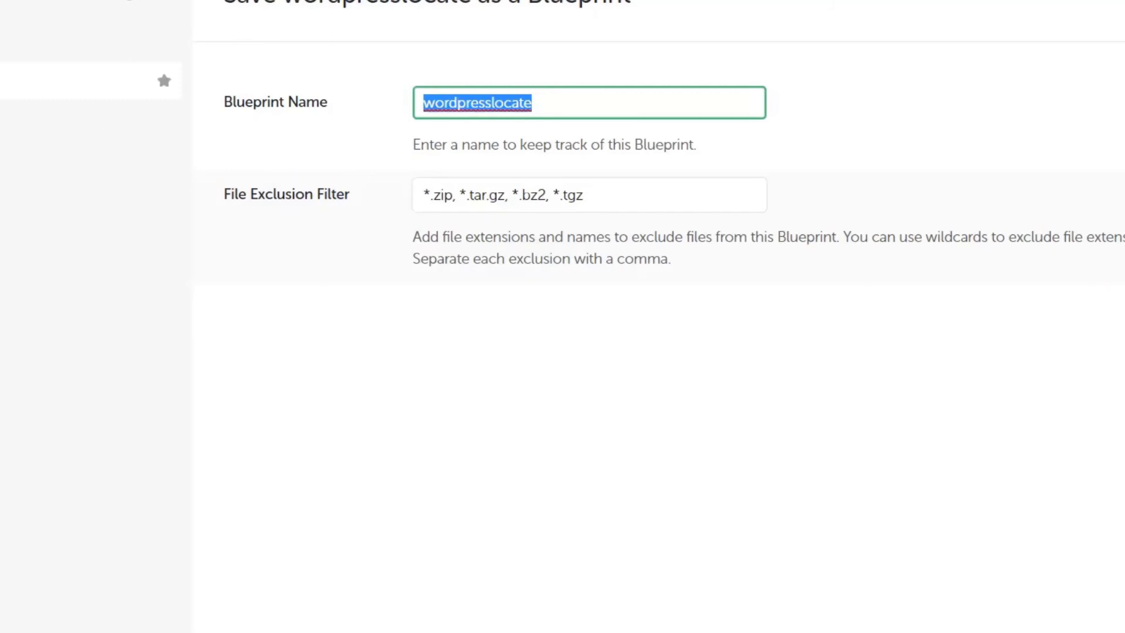
pyautogui.rightClick(7, 79)
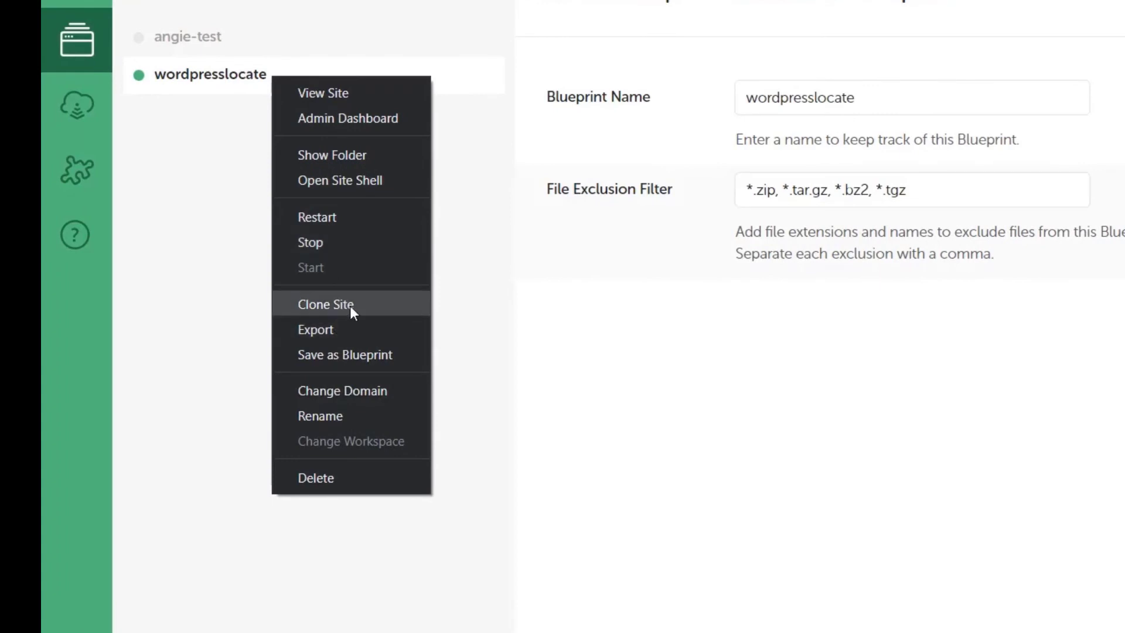
pyautogui.click(886, 405)
pyautogui.moveTo(862, 104); pyautogui.dragTo(840, 100)
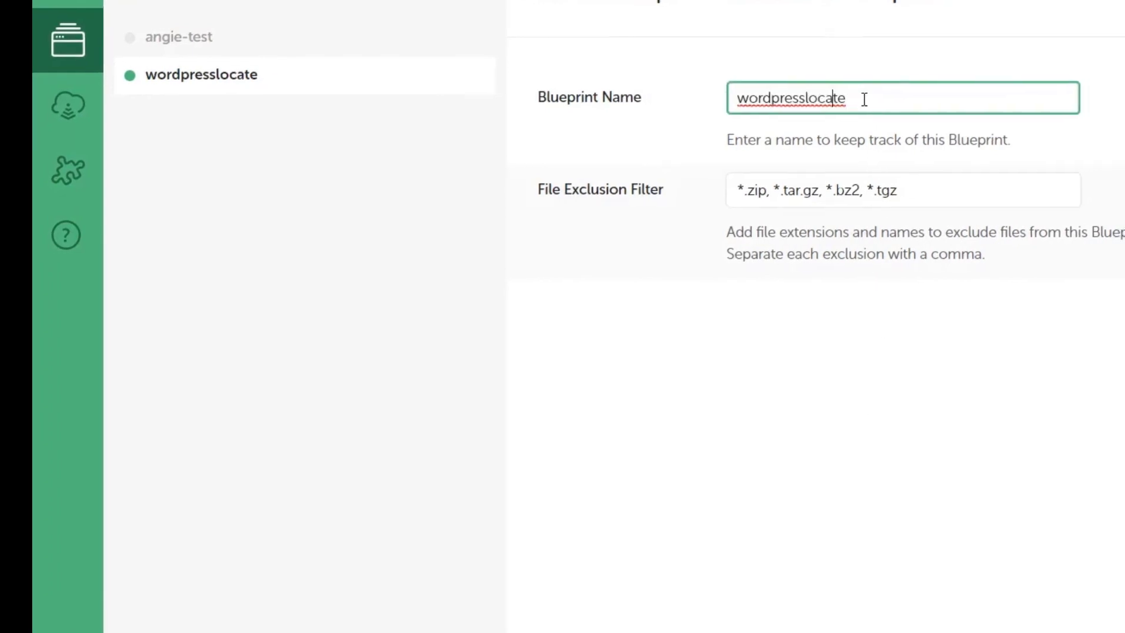
pyautogui.doubleClick(872, 99)
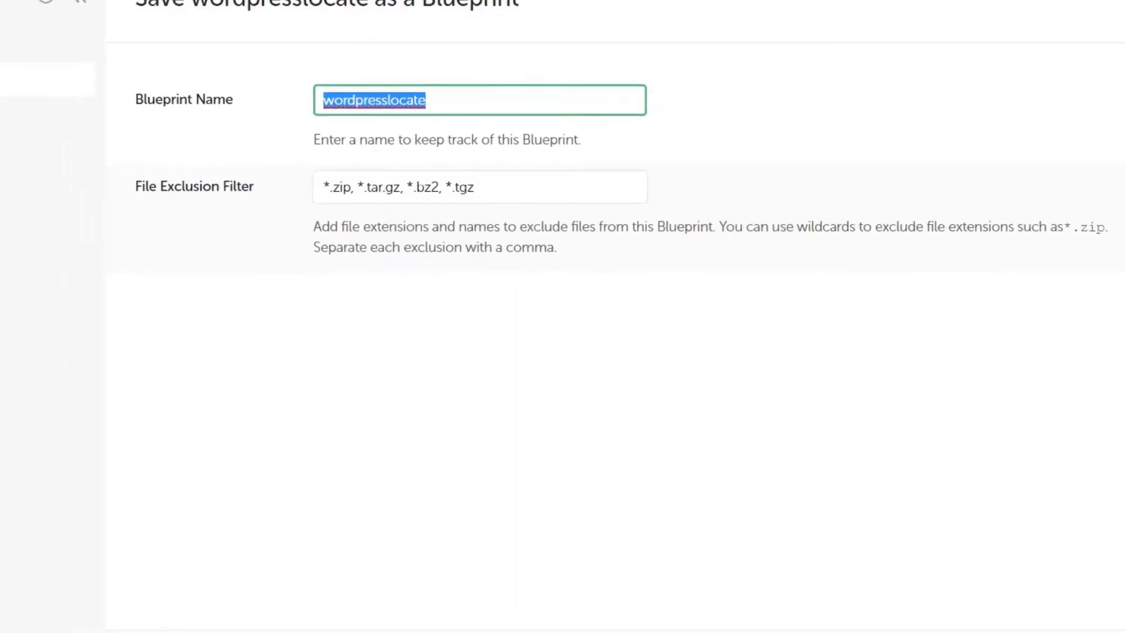
pyautogui.click(1007, 588)
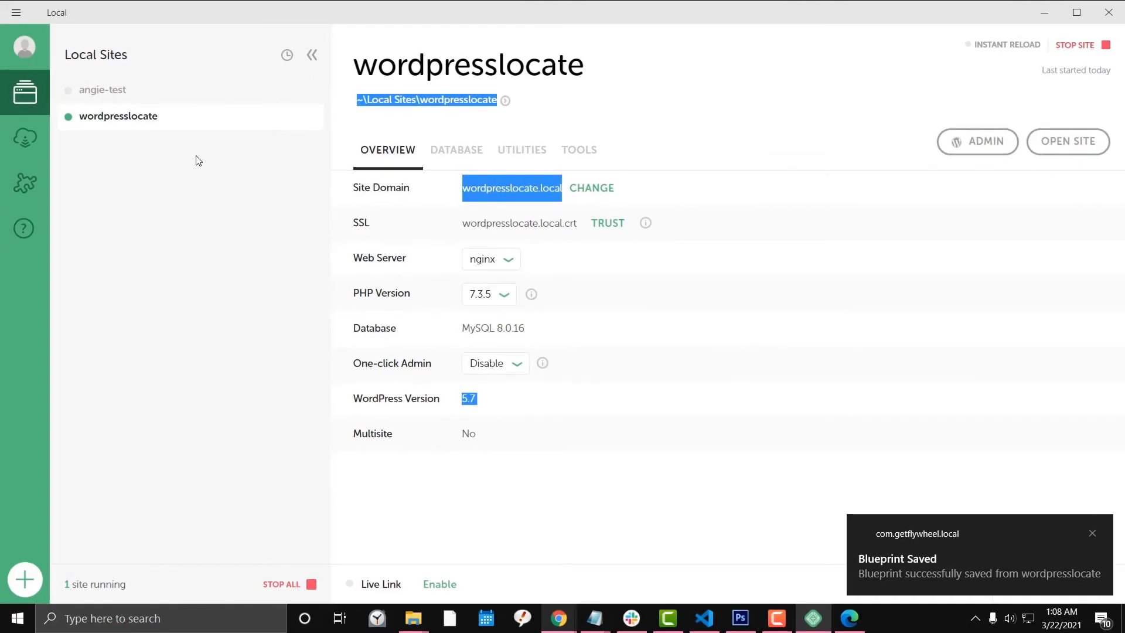
pyautogui.rightClick(161, 120)
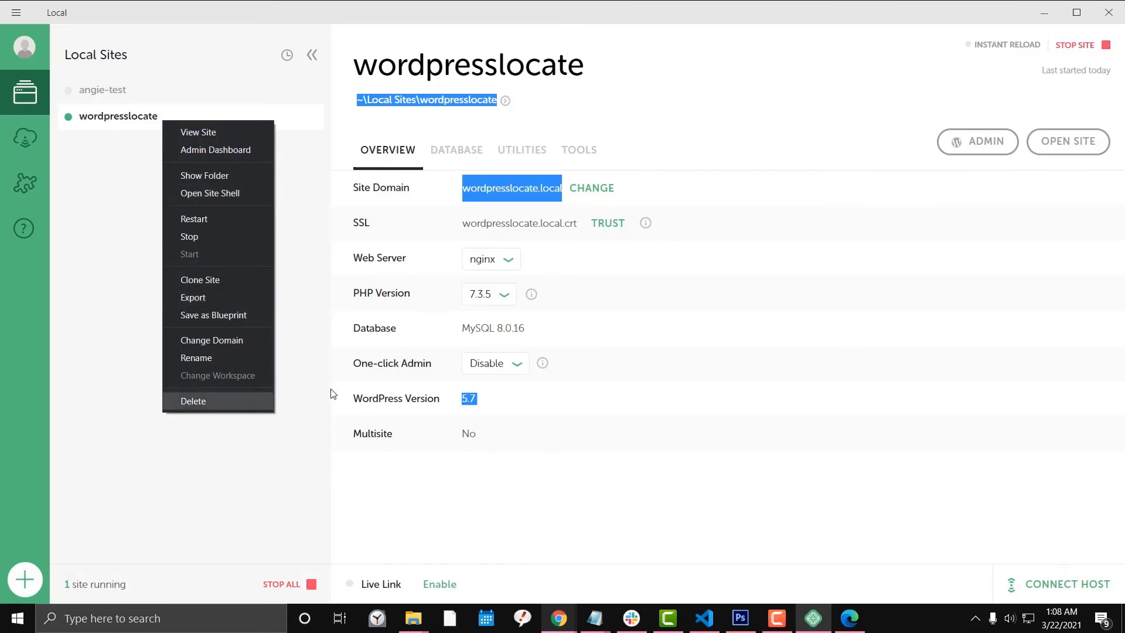
# Create a new site 'test2', choosing the wordpresslocate blueprint under Advanced Options.
pyautogui.click(300, 289)
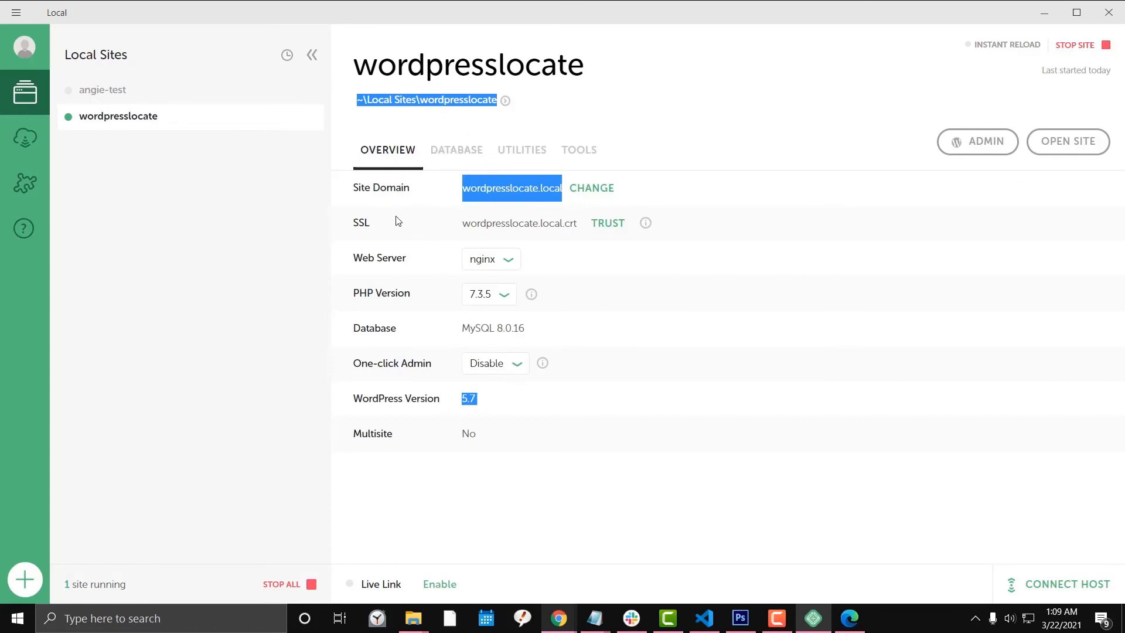
pyautogui.click(33, 586)
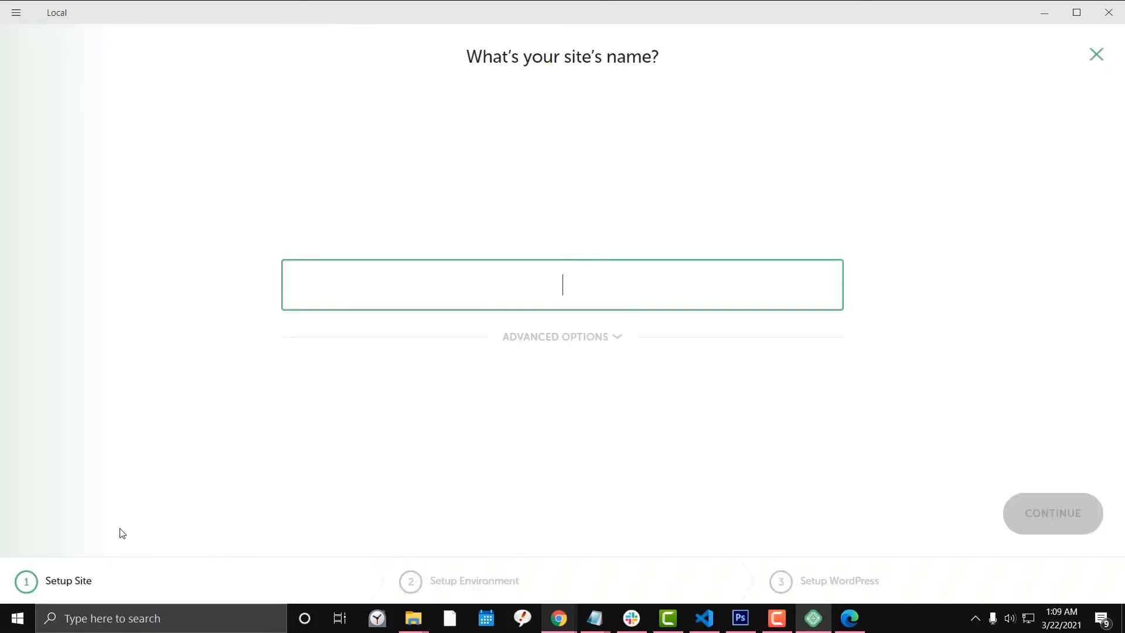
pyautogui.write('test2')
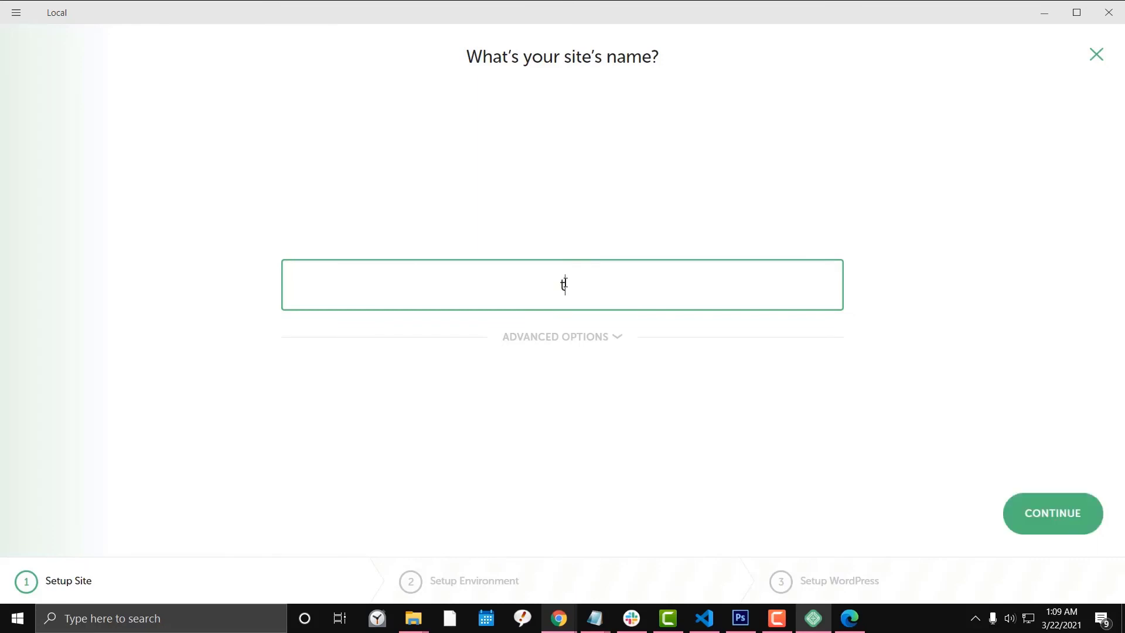
pyautogui.click(599, 346)
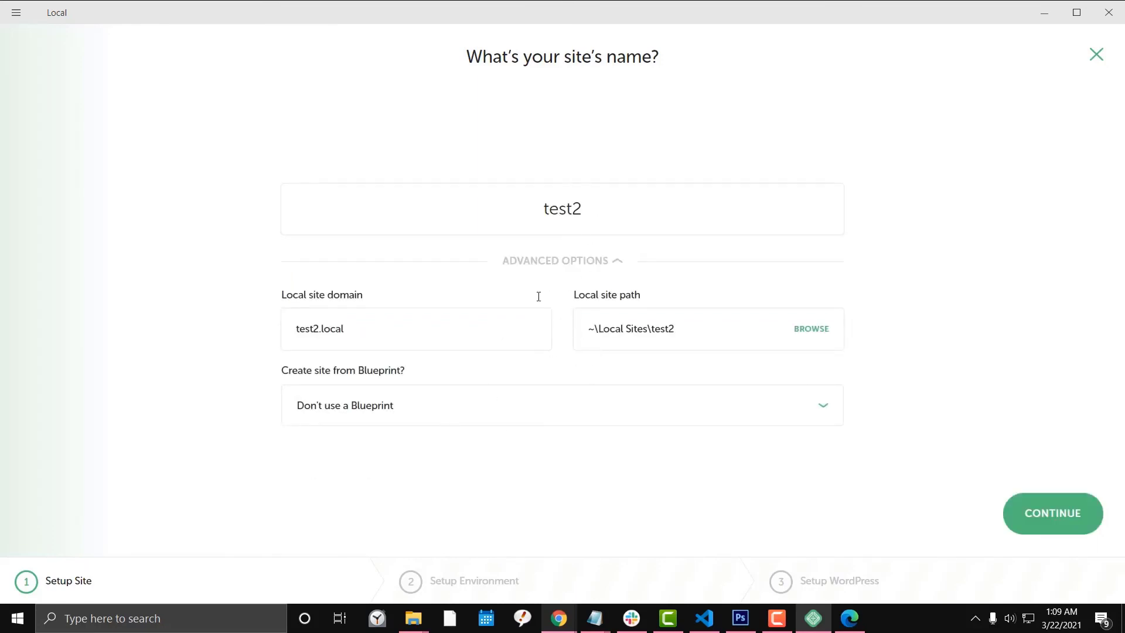
pyautogui.click(398, 413)
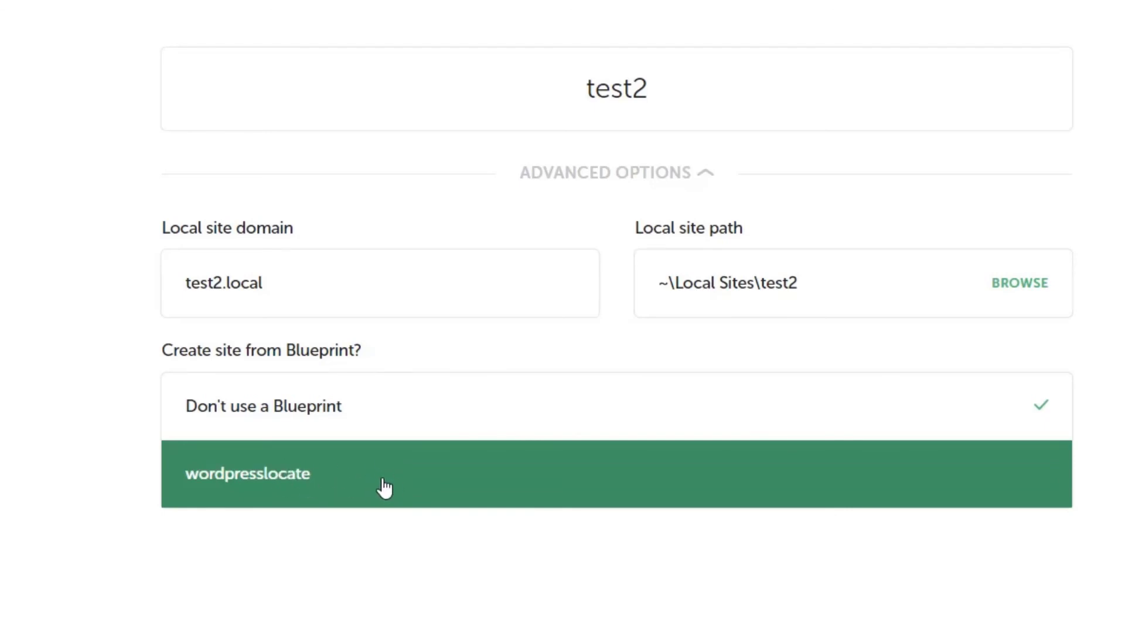
pyautogui.click(384, 486)
pyautogui.click(402, 427)
pyautogui.click(404, 501)
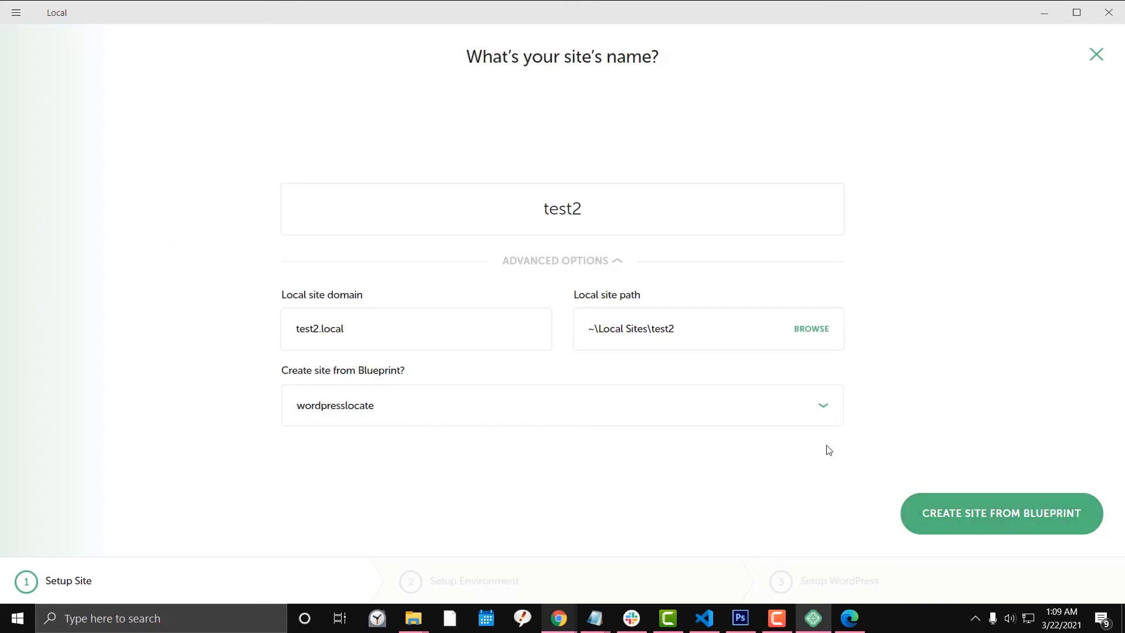
pyautogui.click(494, 326)
pyautogui.click(482, 201)
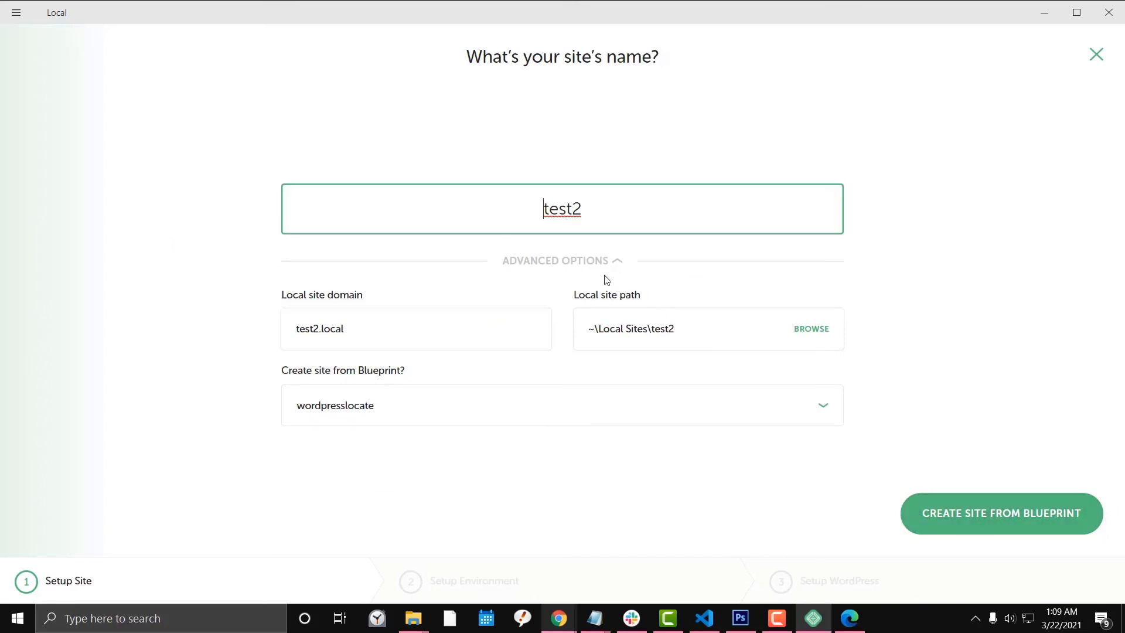
pyautogui.click(617, 261)
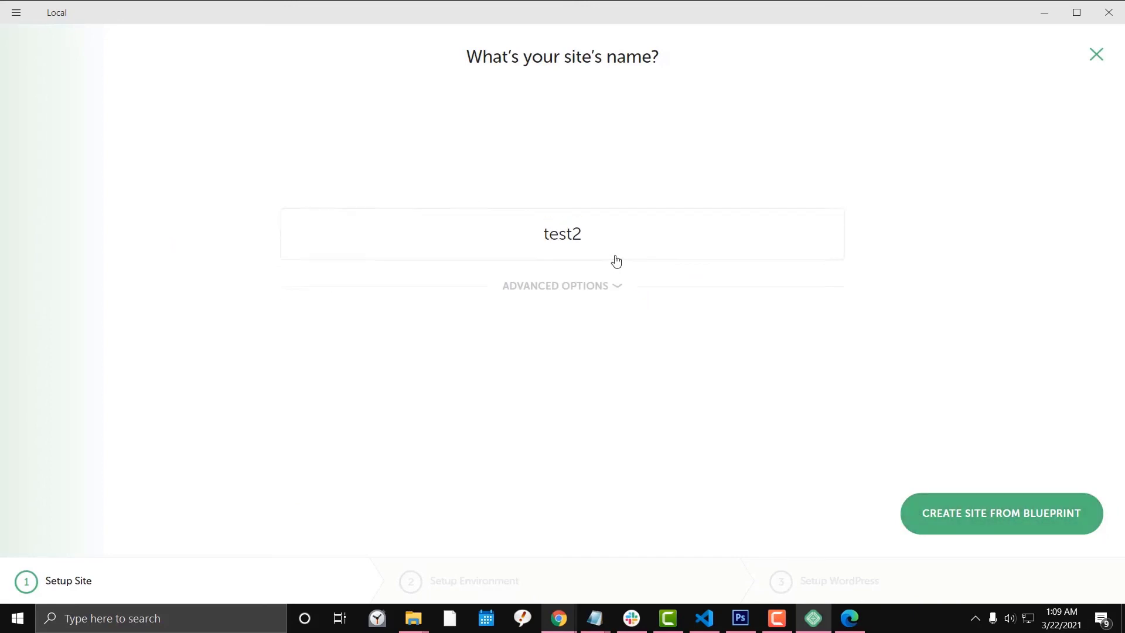
pyautogui.click(978, 514)
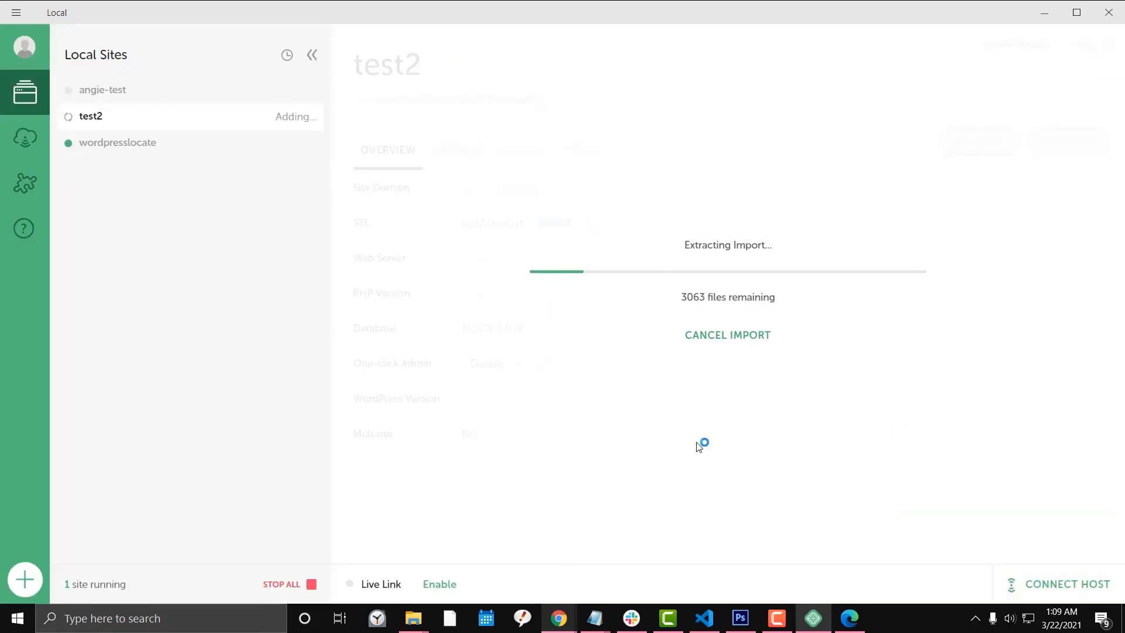